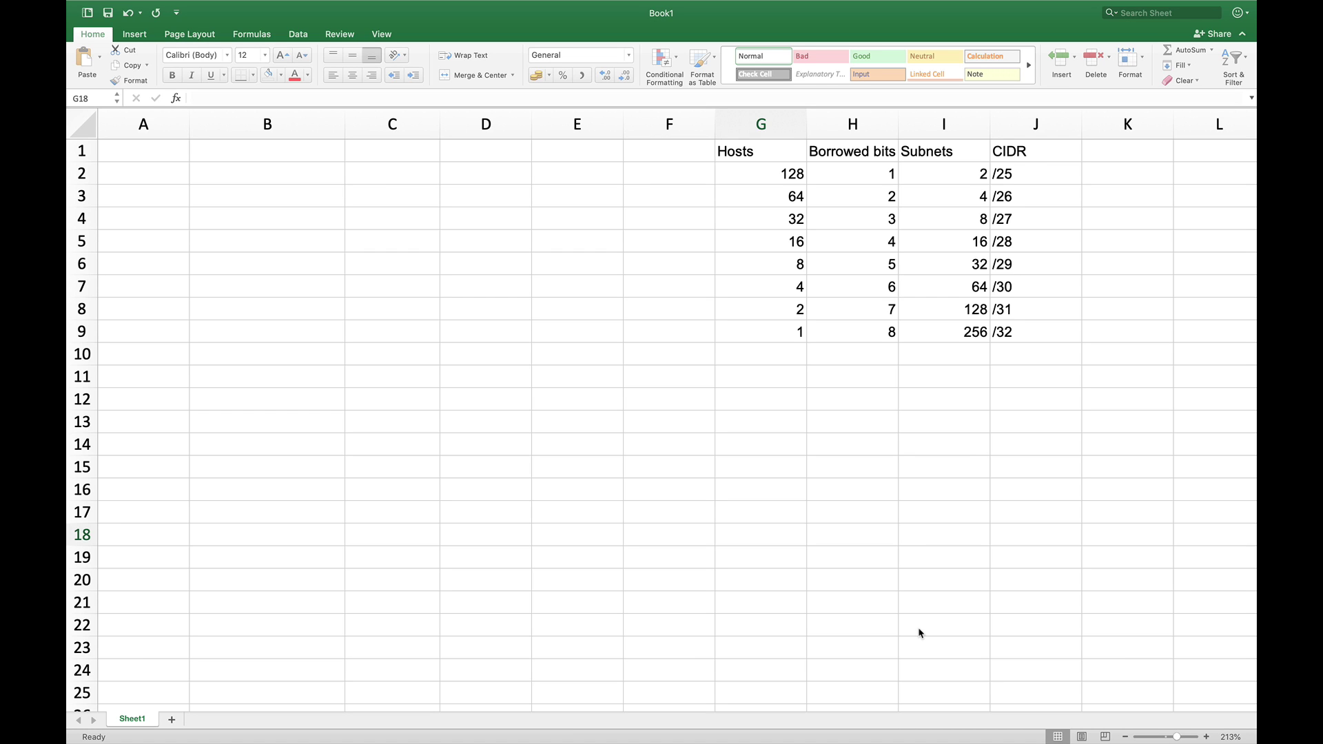
# Enter the network 192.168.1.0/24 in cell B2 and its subnet mask 255.255.255.0 in cell B3
pyautogui.click(258, 177)
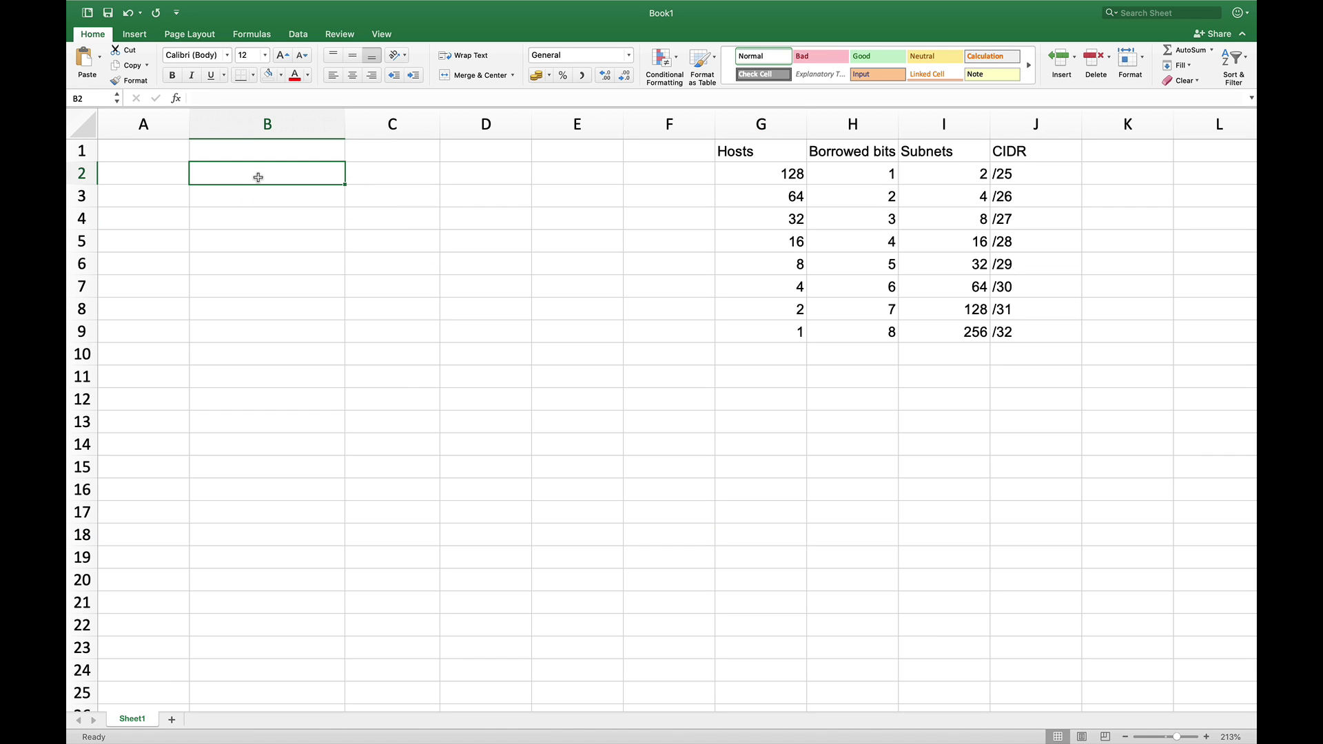
pyautogui.write('192.16')
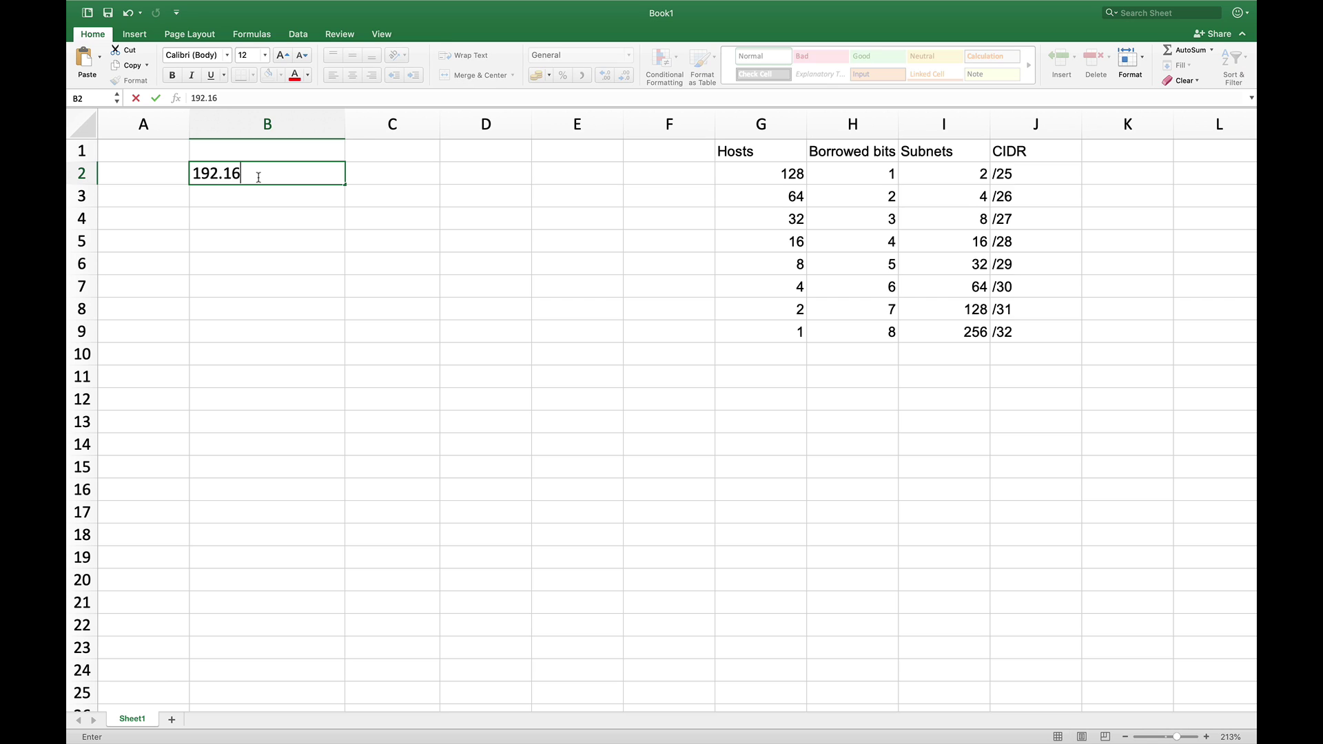
pyautogui.write('8.1.0/24')
pyautogui.moveTo(290, 174); pyautogui.dragTo(304, 175)
pyautogui.click(254, 198)
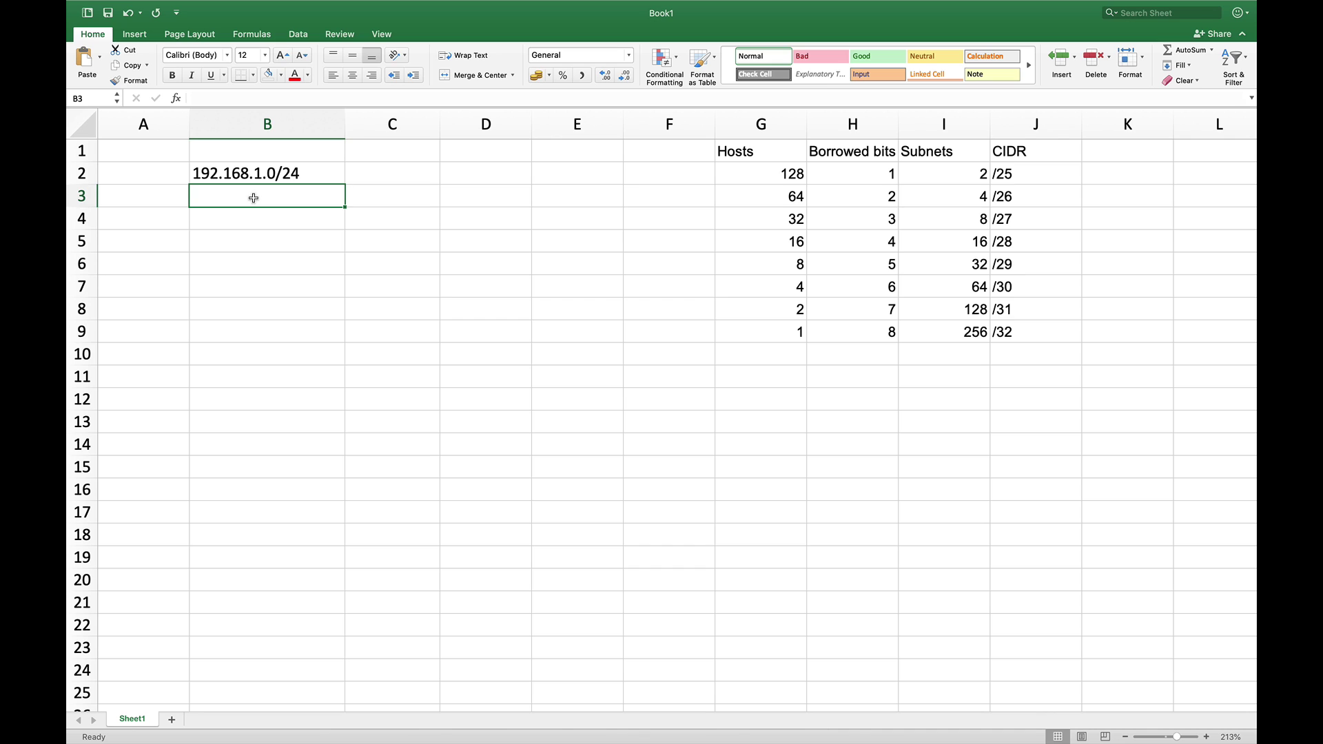
pyautogui.write('25')
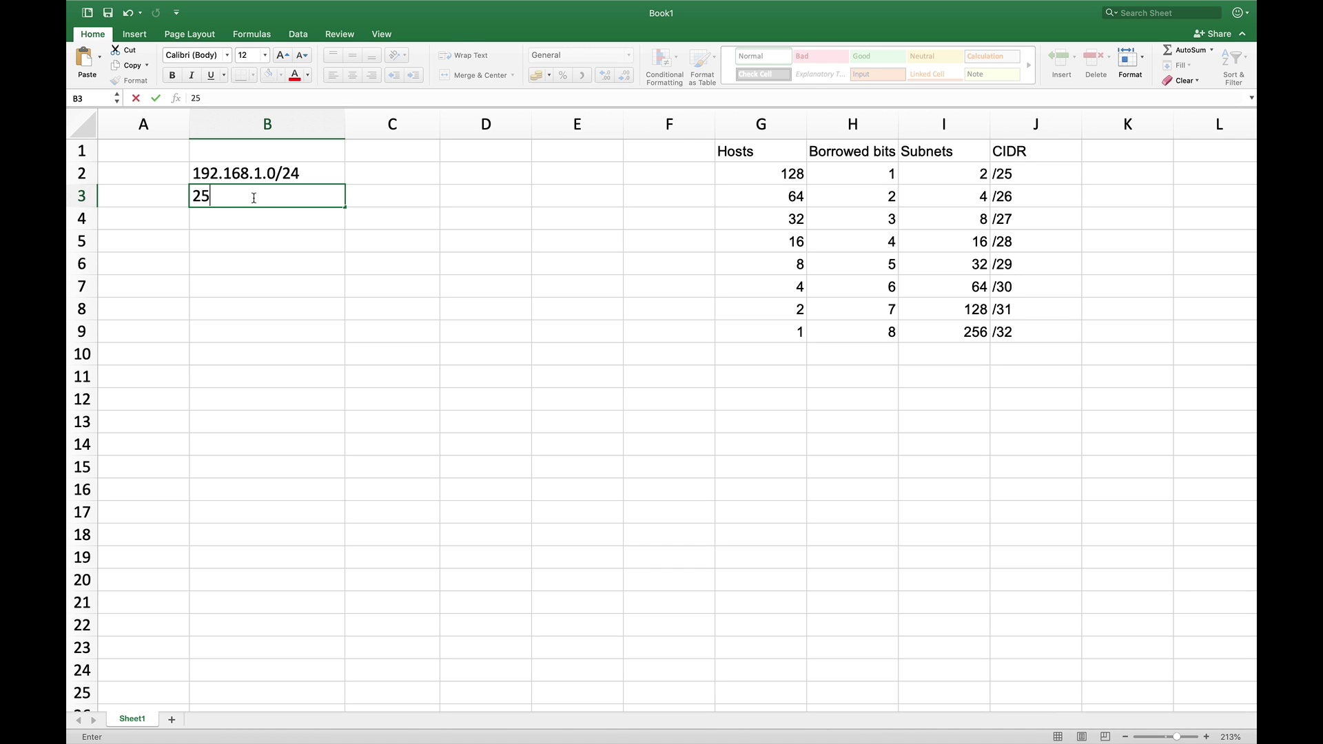
pyautogui.write('5.255.255.0')
pyautogui.click(385, 292)
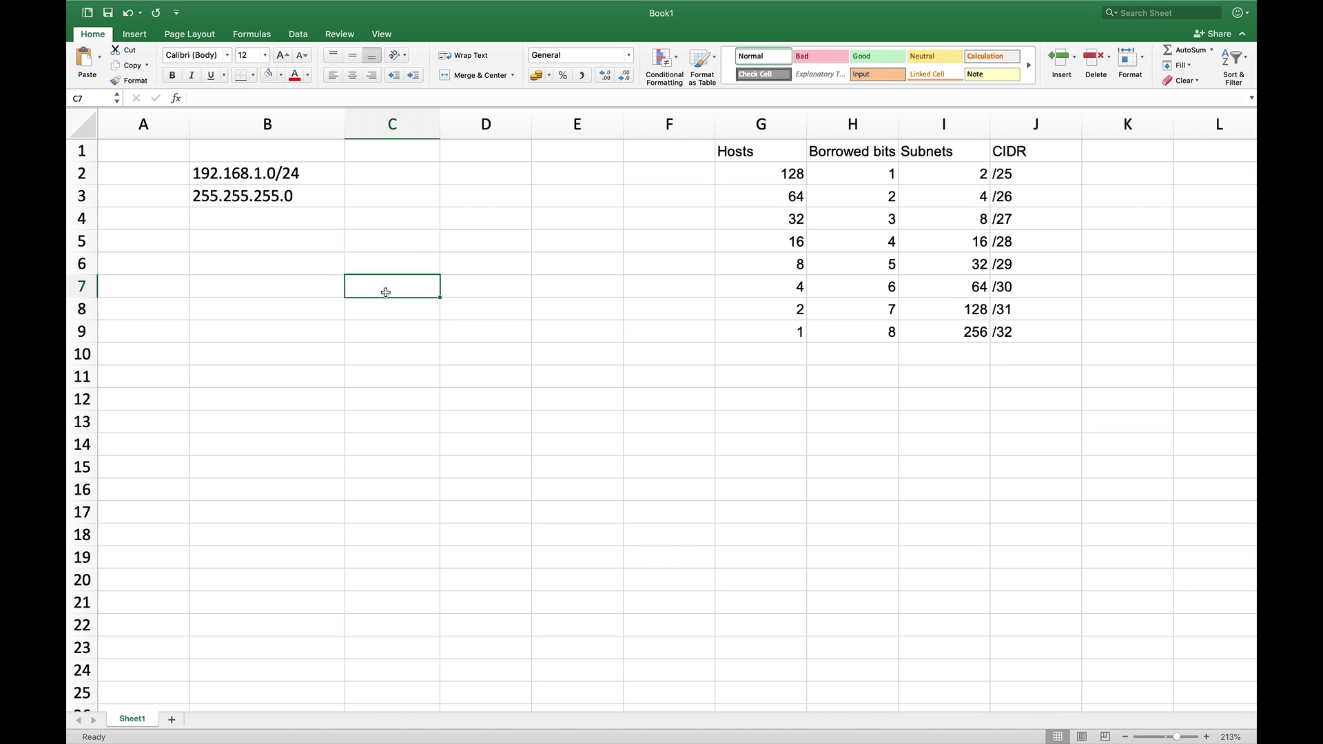
pyautogui.write('111111111')
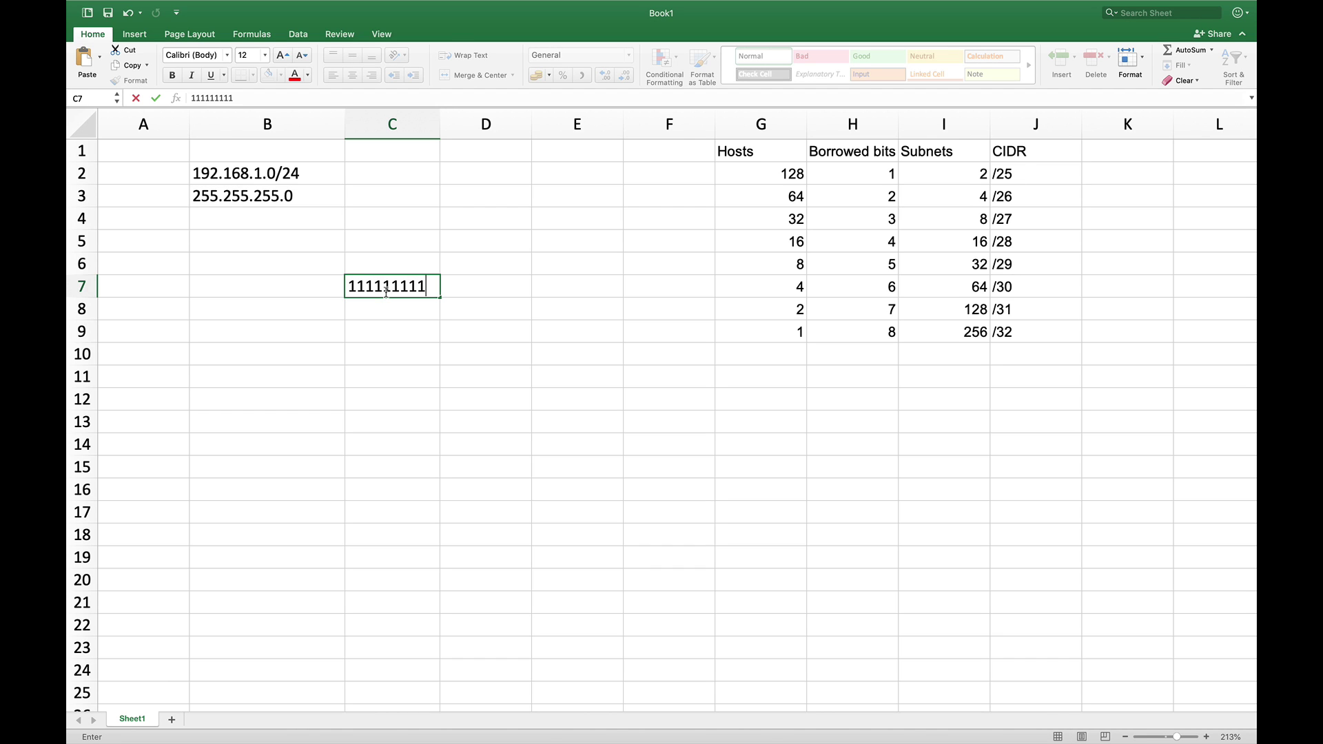
pyautogui.press('Tab')
pyautogui.write('1111111111')
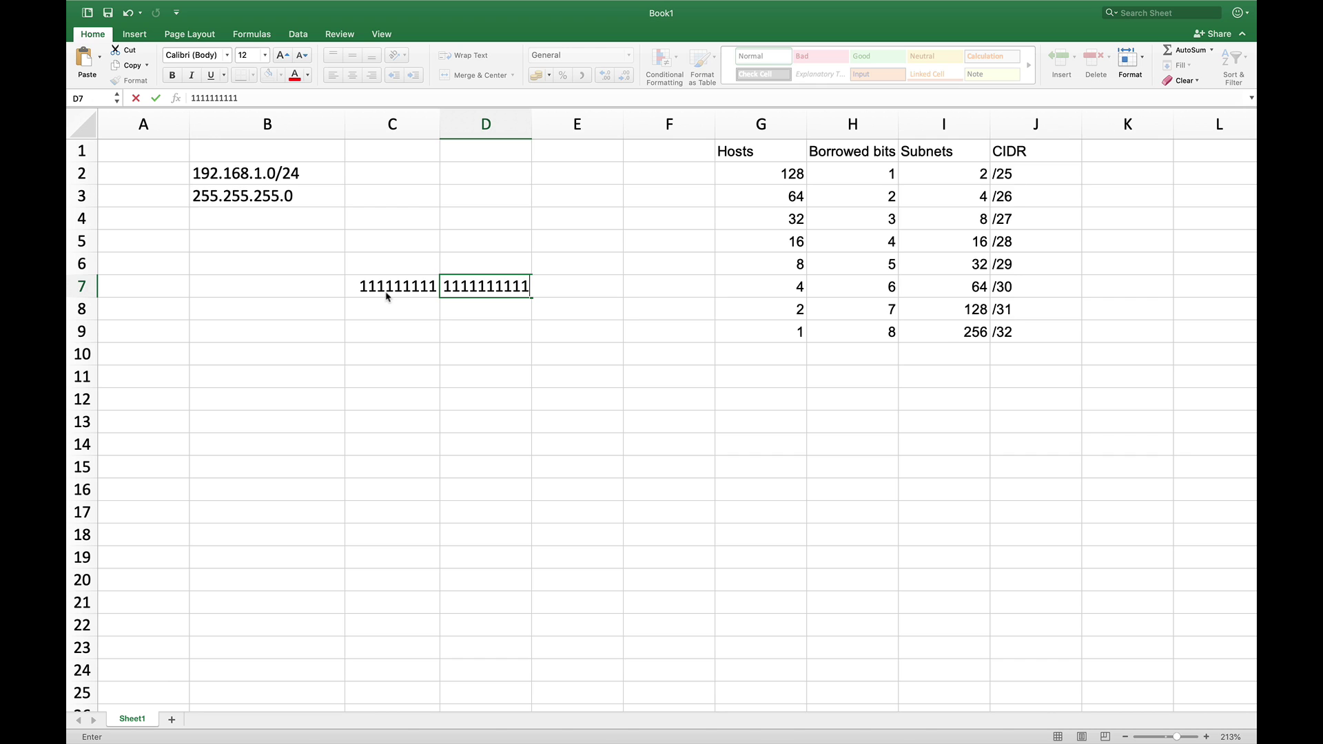
pyautogui.press('Tab')
pyautogui.write('111111111')
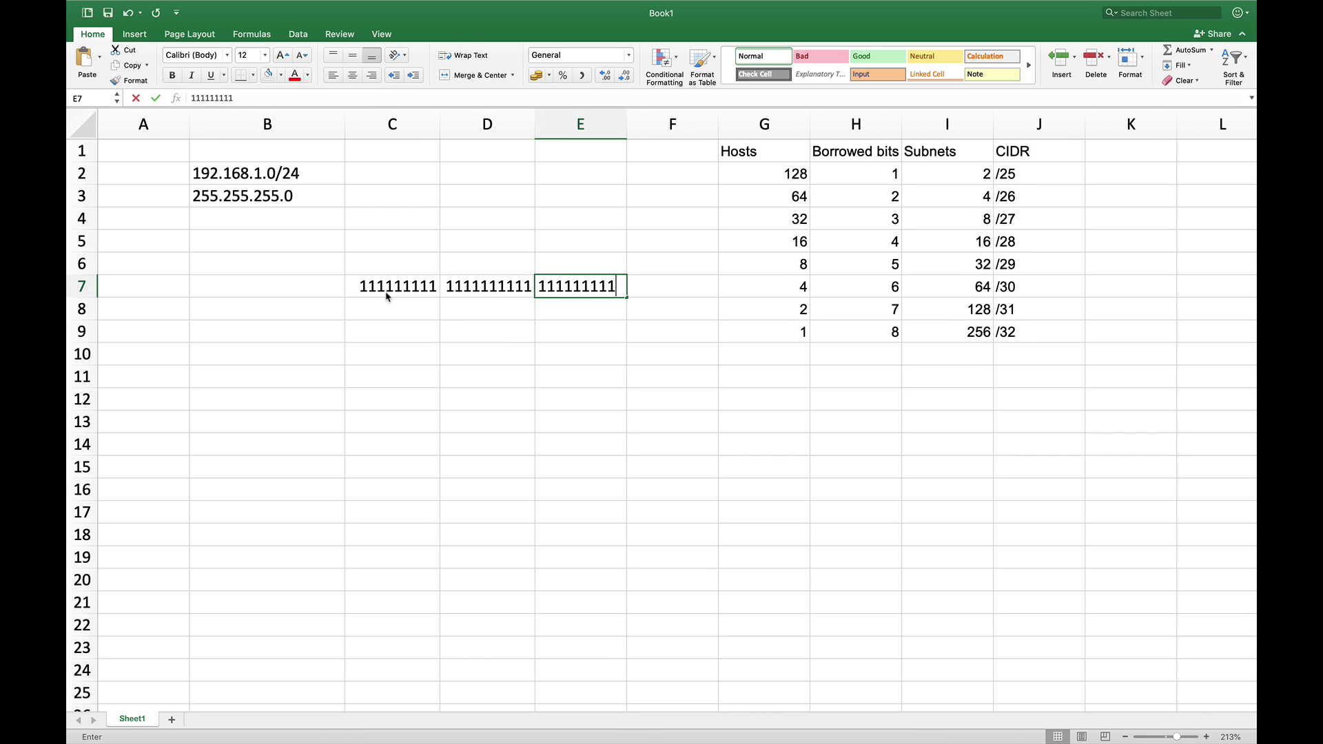
pyautogui.press('Tab')
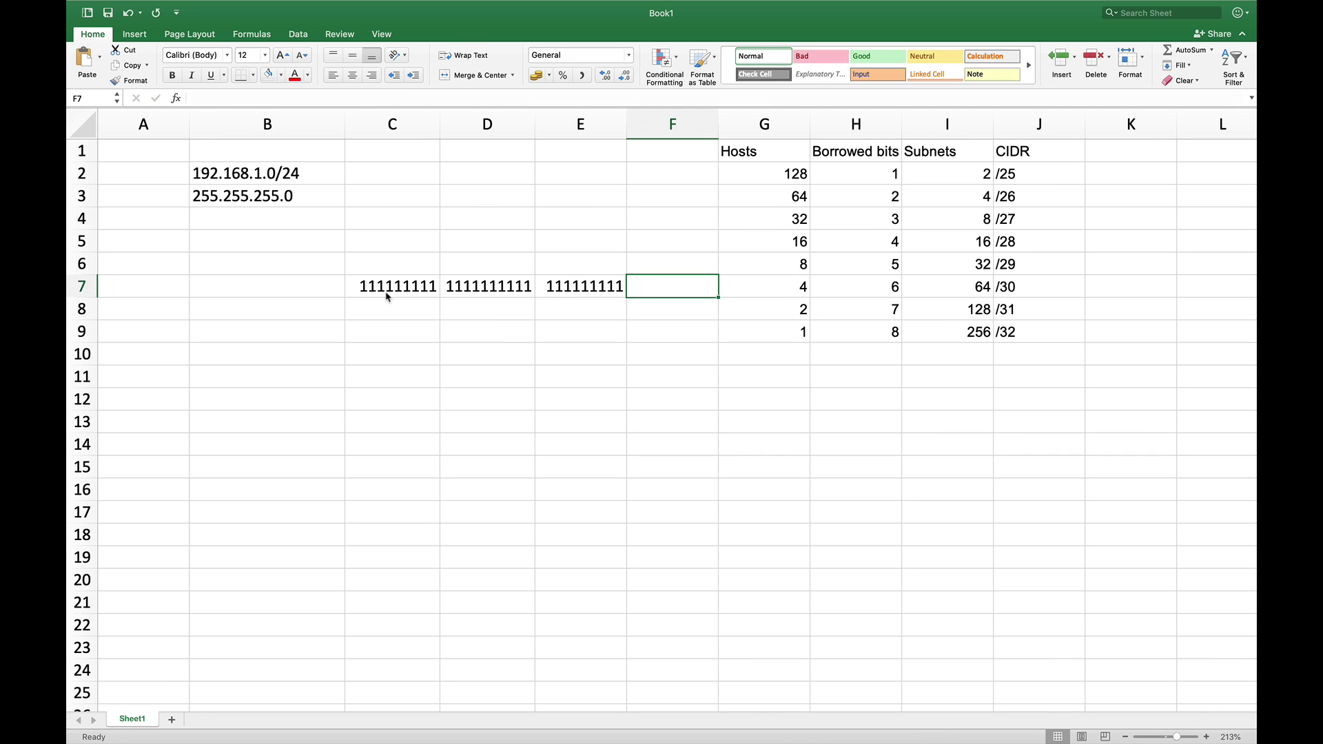
pyautogui.write('00000000')
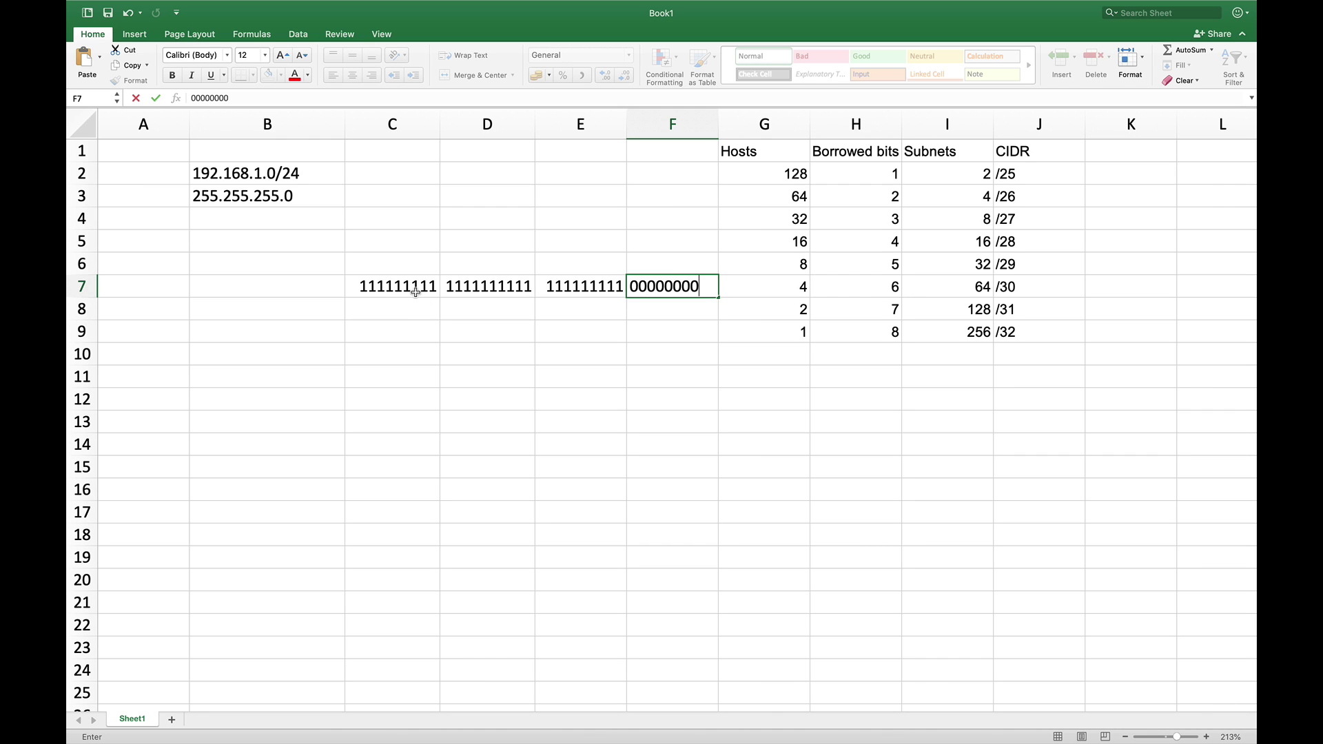
pyautogui.click(415, 292)
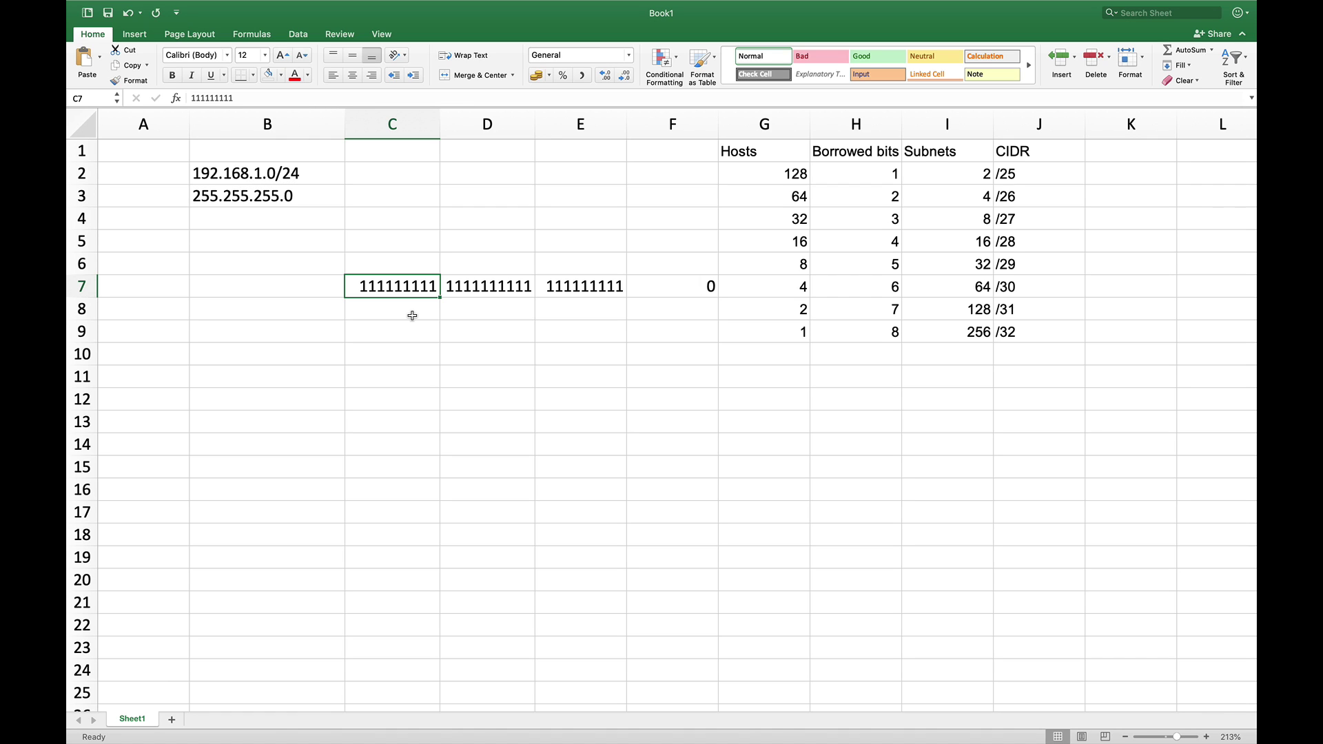
pyautogui.click(673, 292)
pyautogui.rightClick(673, 293)
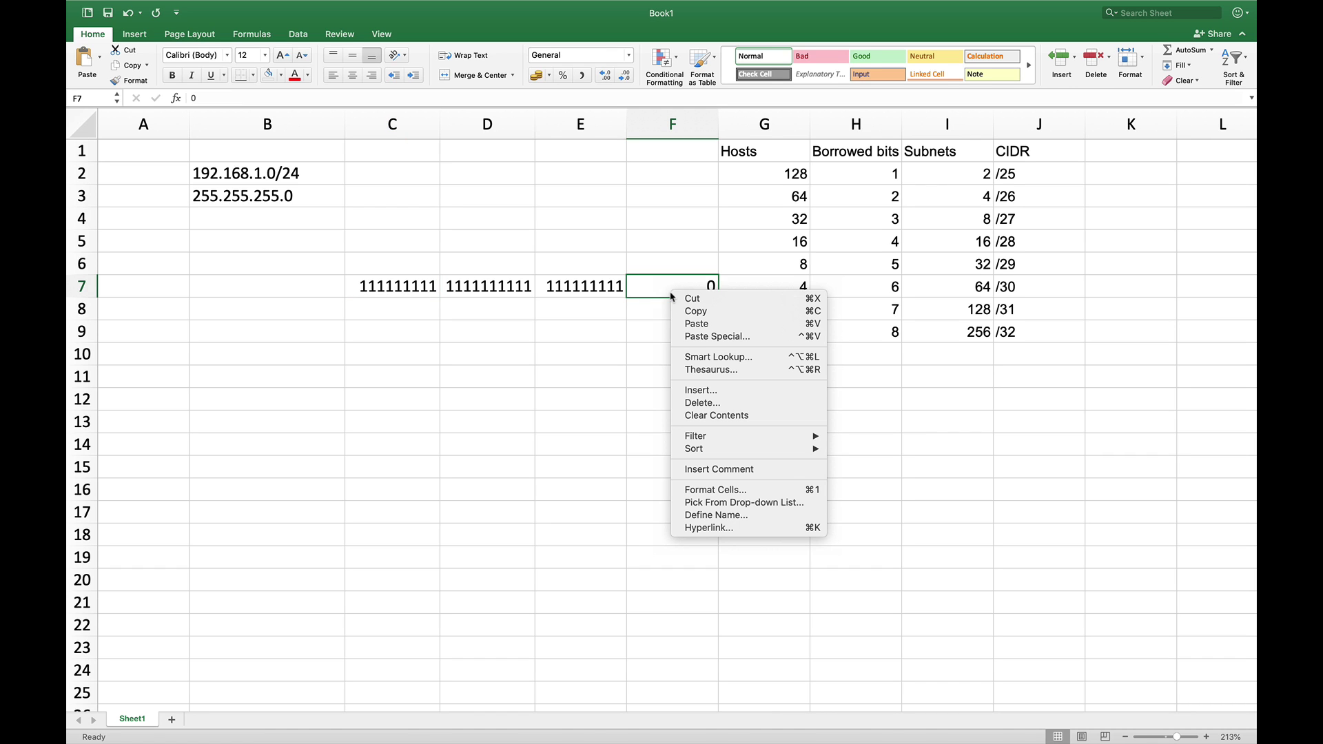
pyautogui.click(723, 493)
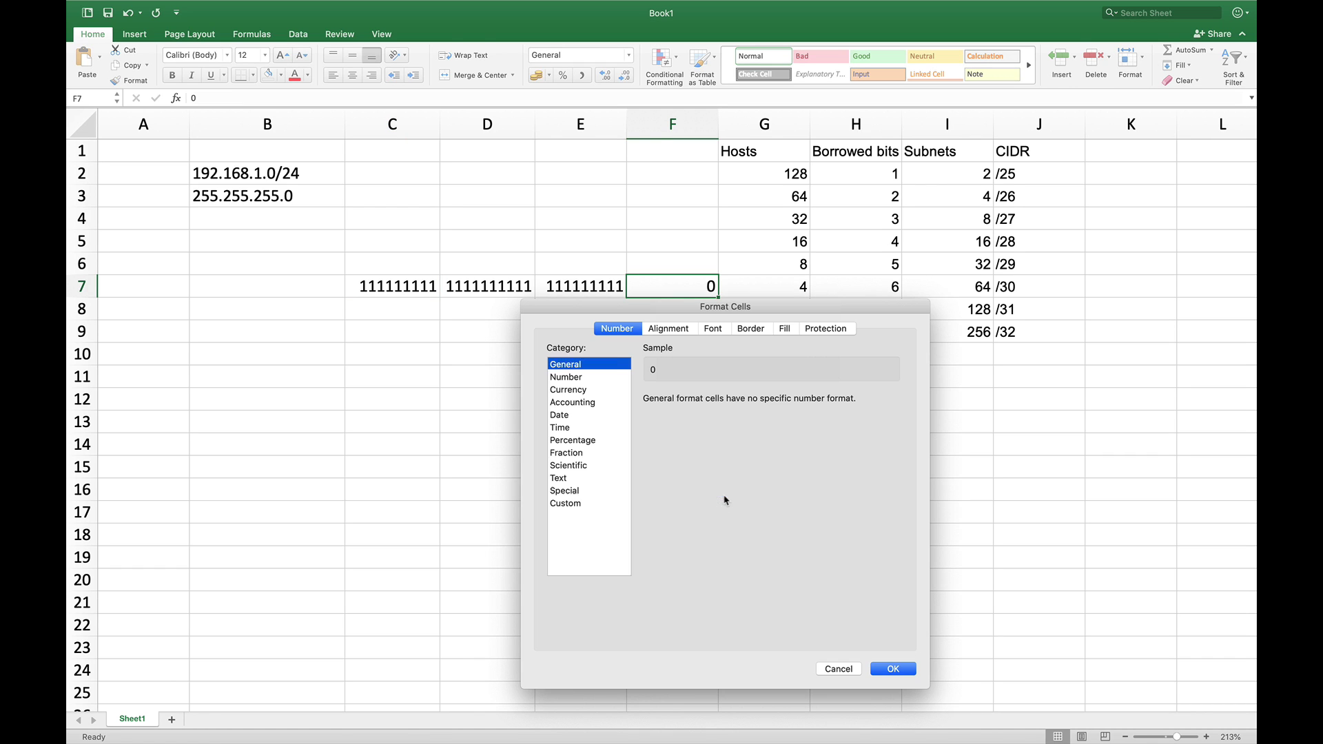
pyautogui.click(568, 480)
pyautogui.click(893, 670)
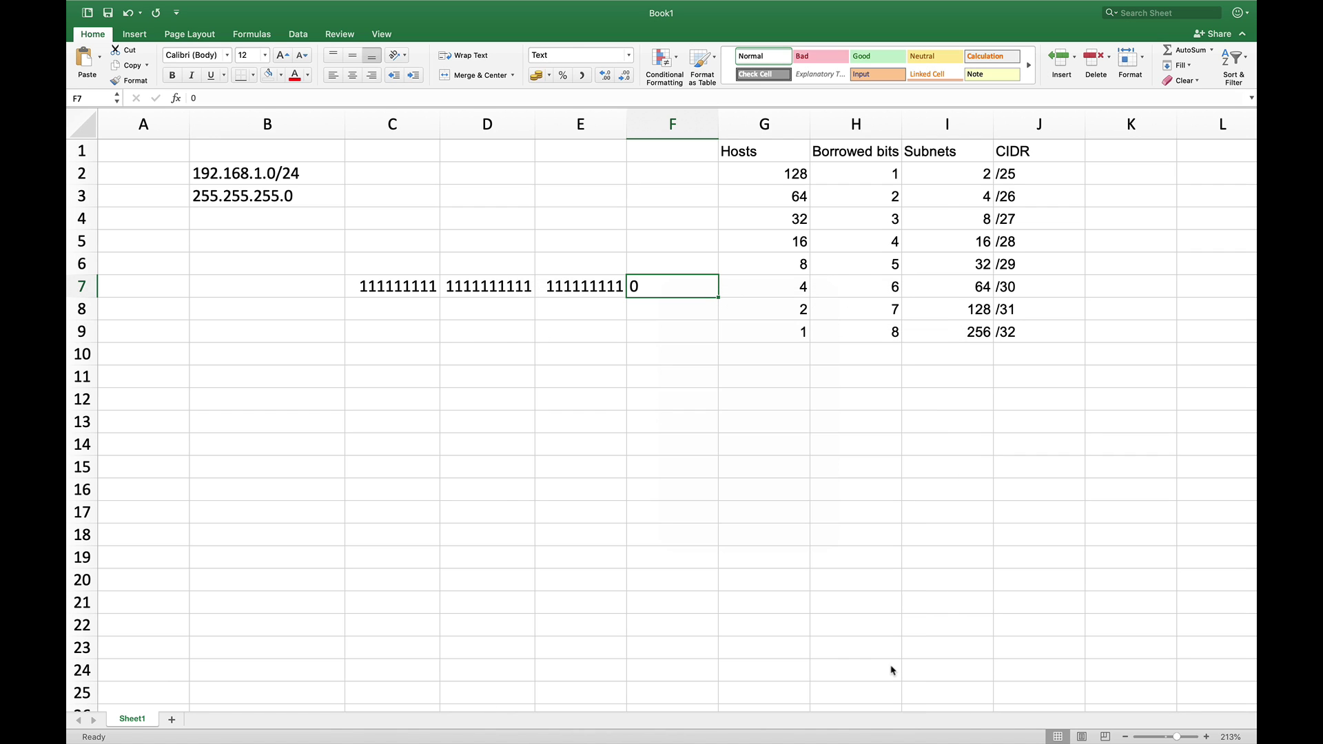
pyautogui.press('BackSpace')
pyautogui.write('0000000000')
pyautogui.click(722, 381)
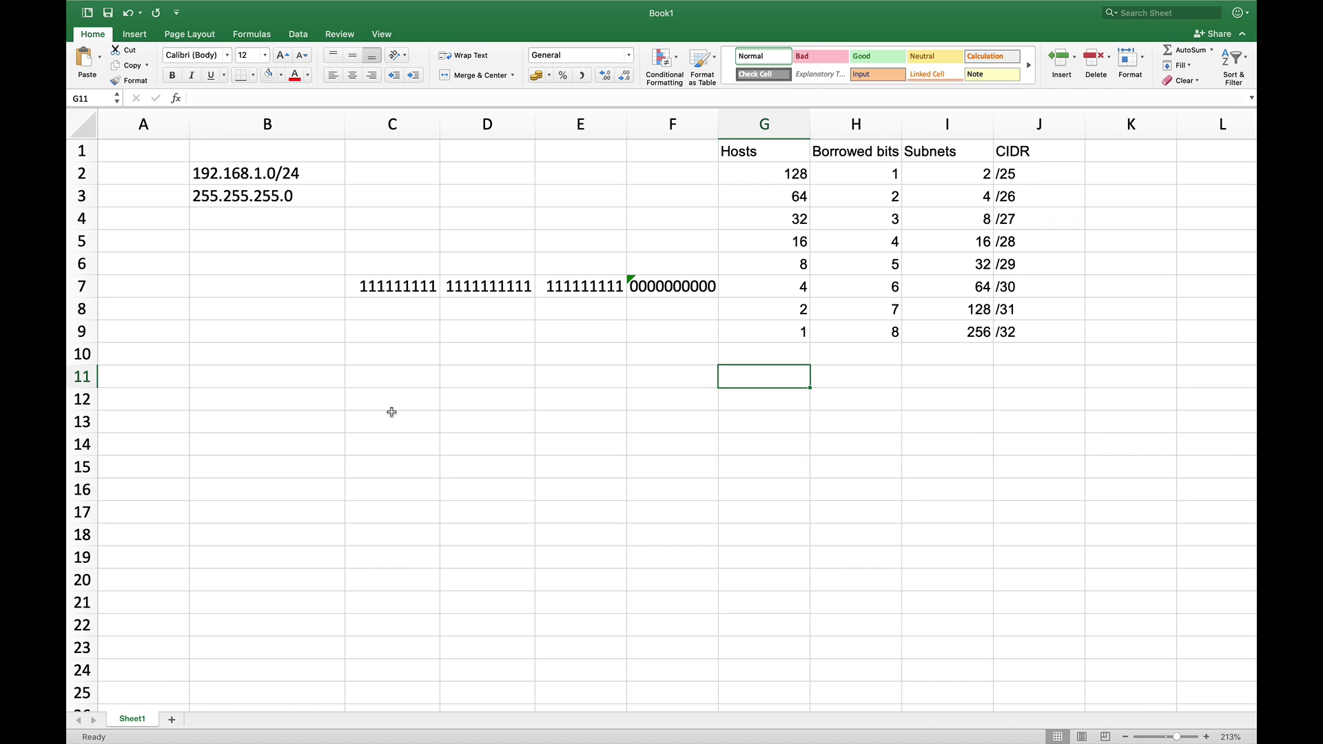
# Enter the number of required subnets, 7, in cell C2 beside the network address
pyautogui.click(362, 289)
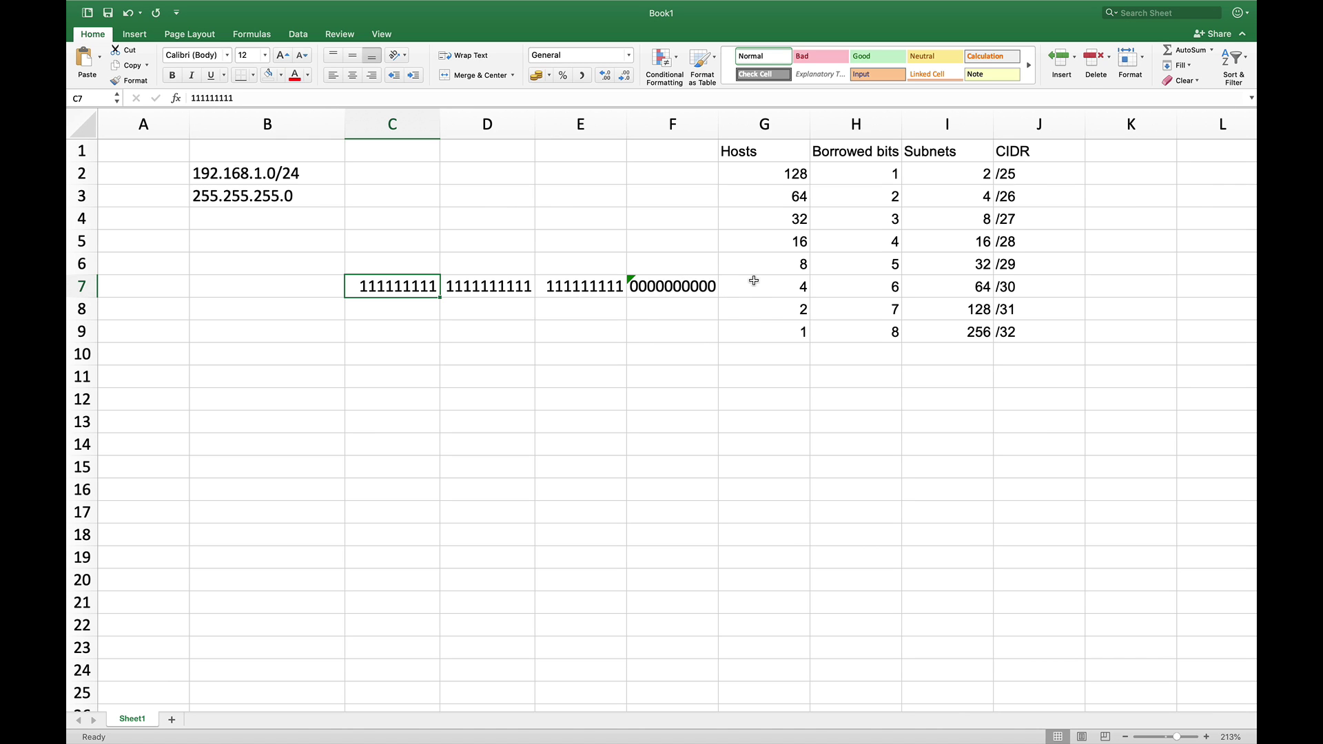
pyautogui.click(418, 180)
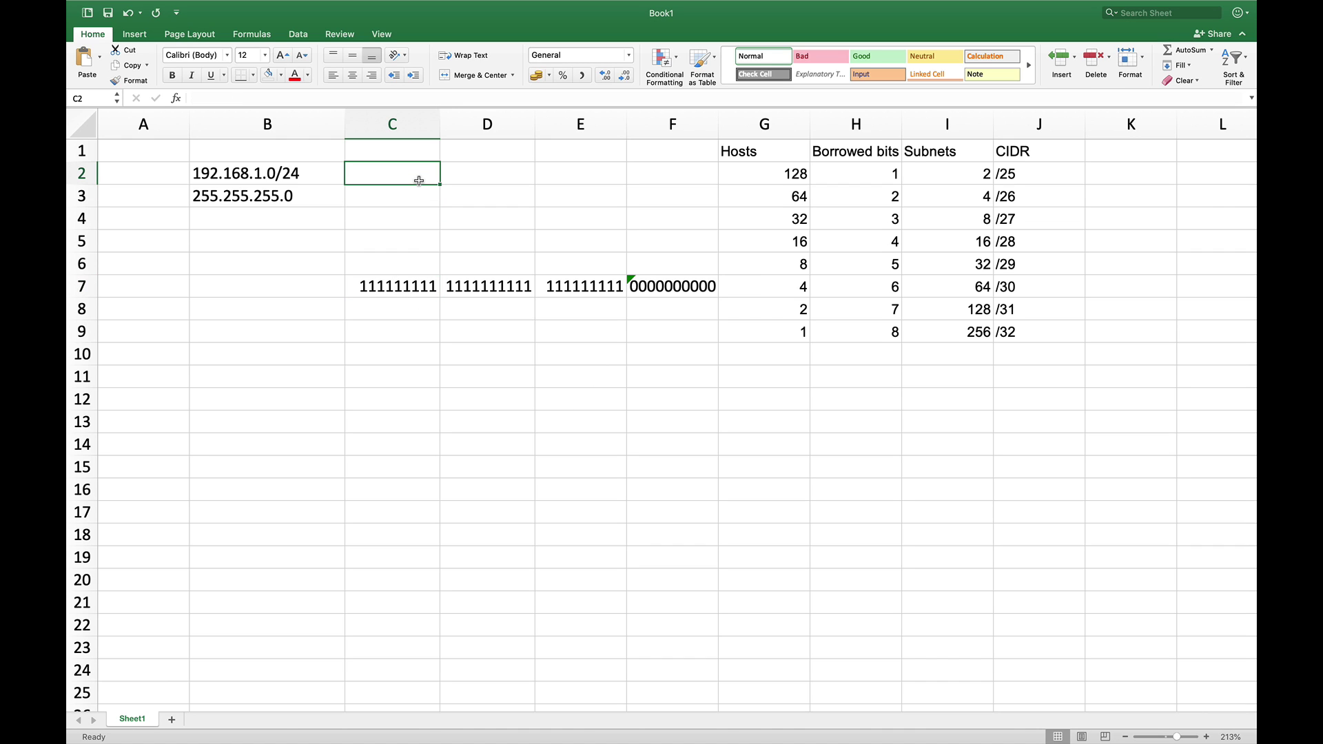
pyautogui.write('7')
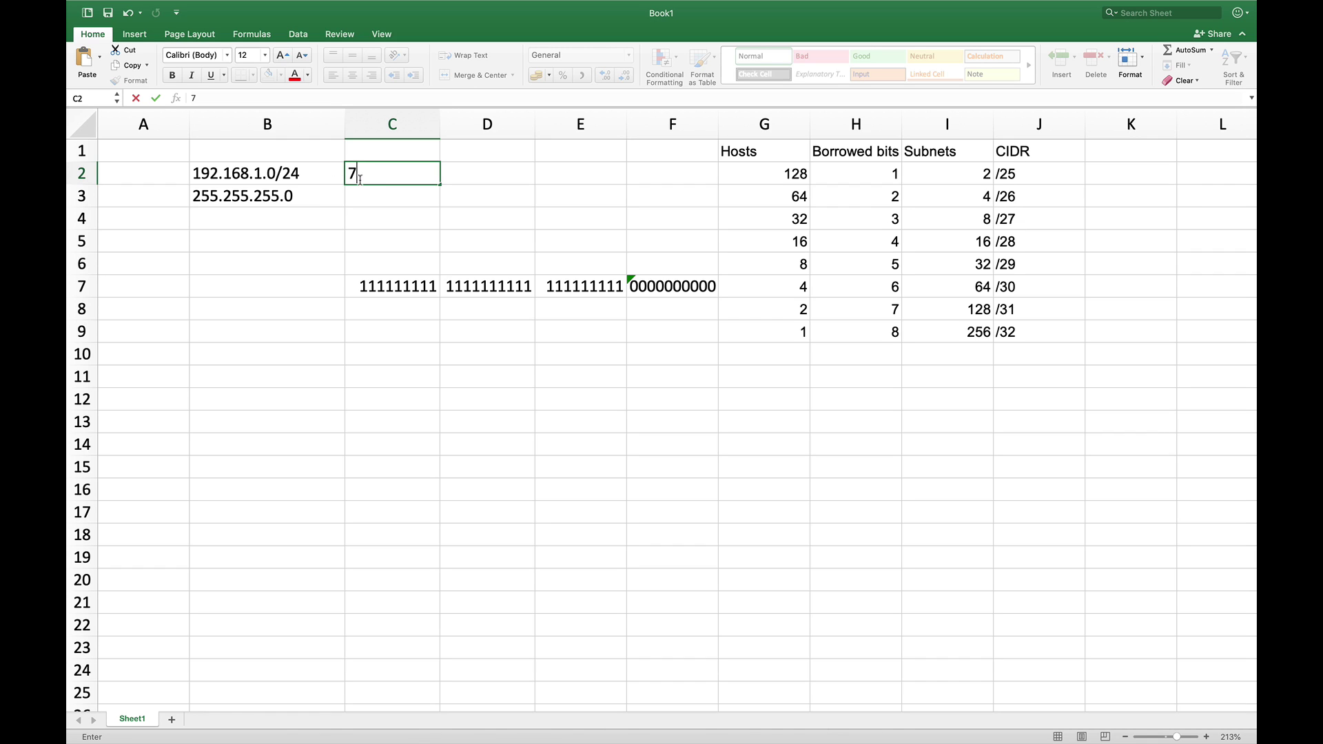
pyautogui.click(471, 196)
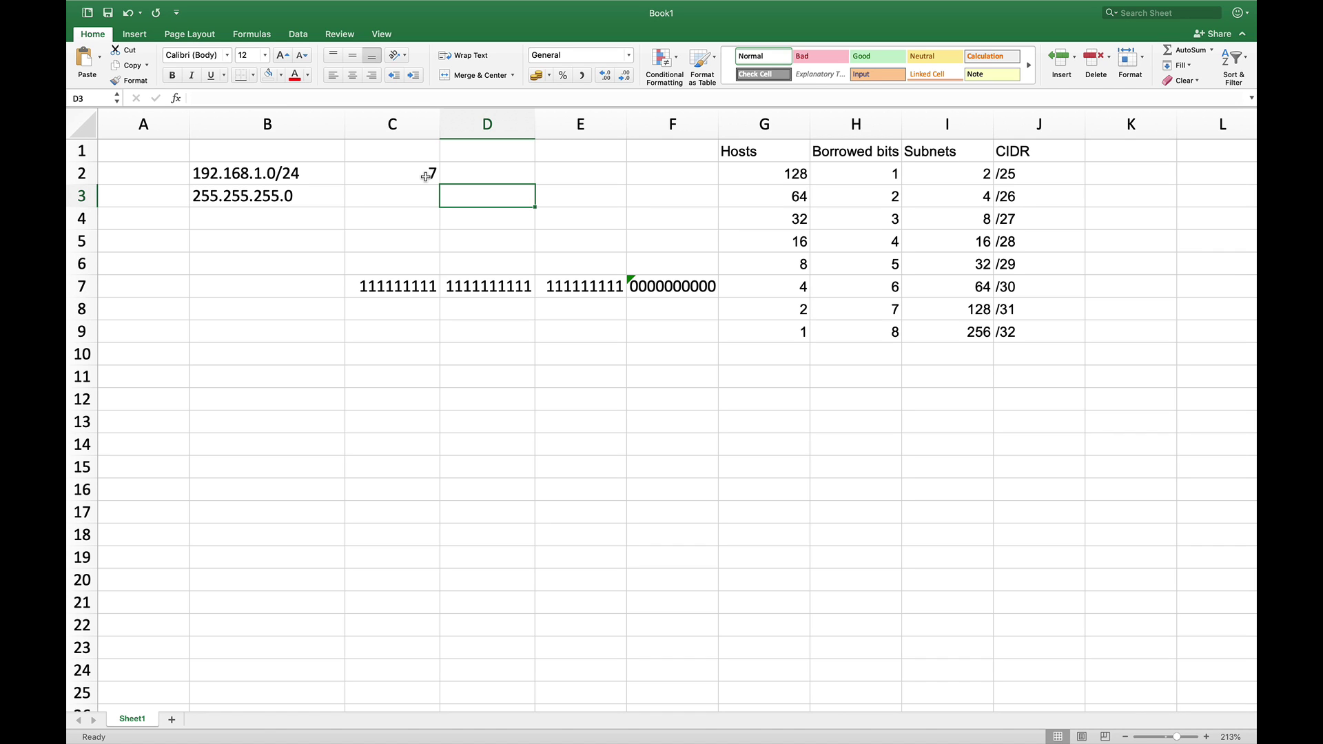
# Examine the hosts and borrowed bits table, especially its Subnets column, for a row that covers the 7 required subnets
pyautogui.click(741, 155)
pyautogui.moveTo(742, 155)
pyautogui.mouseDown()
pyautogui.moveTo(861, 176)
pyautogui.moveTo(889, 265)
pyautogui.moveTo(984, 301)
pyautogui.moveTo(996, 324)
pyautogui.mouseUp()
pyautogui.click(972, 398)
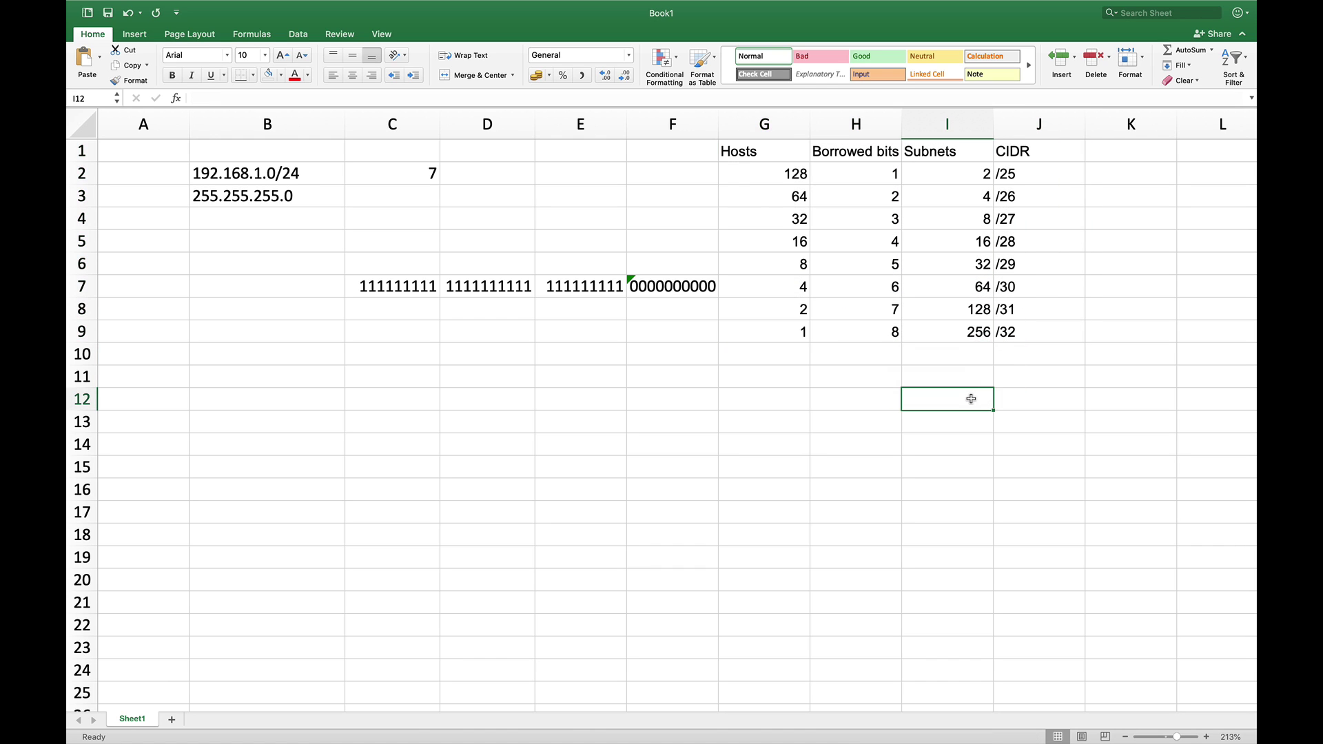
pyautogui.click(954, 150)
pyautogui.click(943, 125)
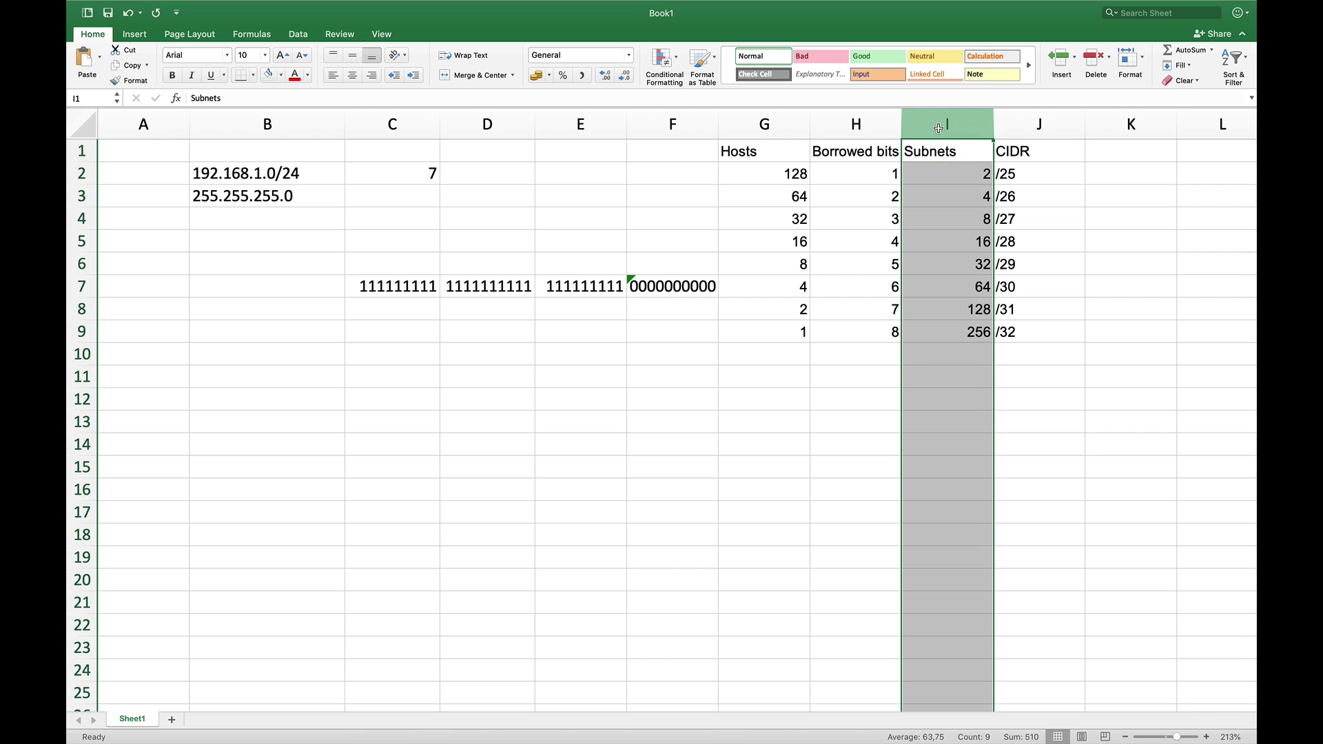
pyautogui.click(979, 214)
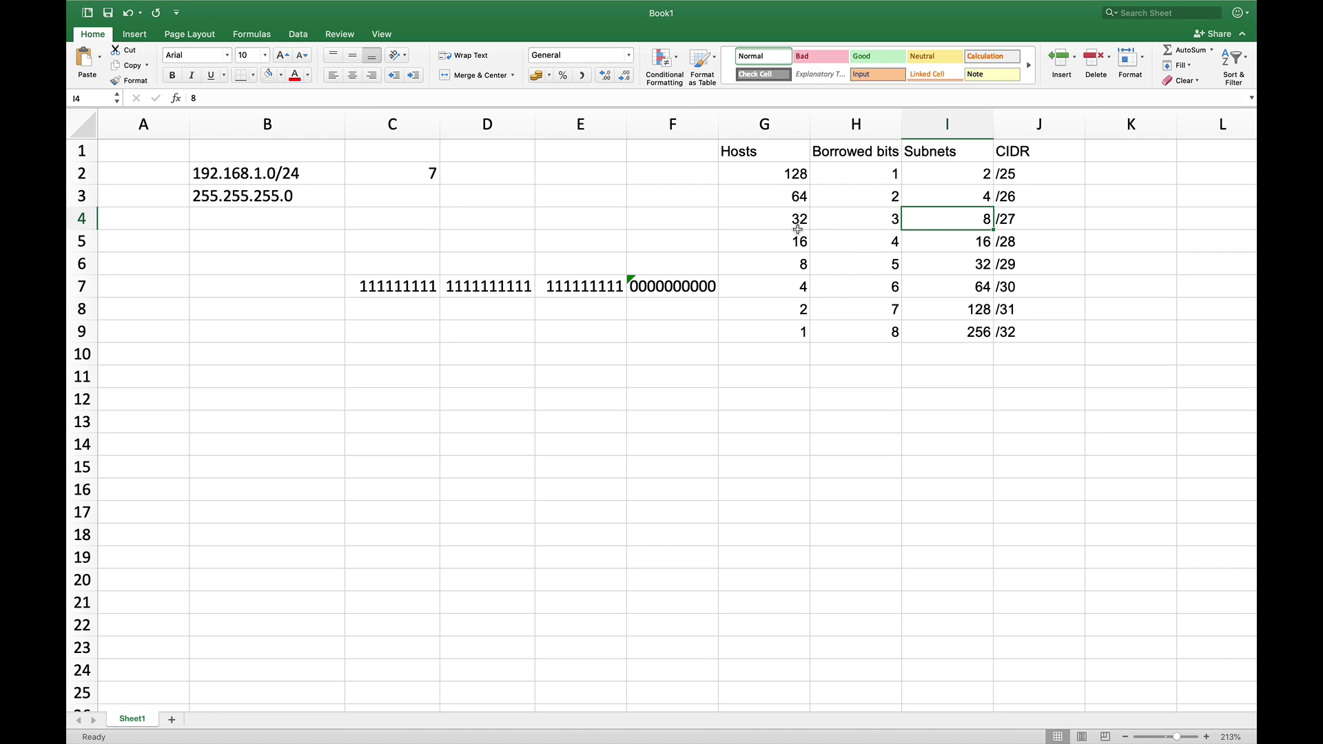
# Highlight the /27 row of the subnetting table, cells G4:J4, with a green fill
pyautogui.moveTo(792, 226); pyautogui.dragTo(998, 217)
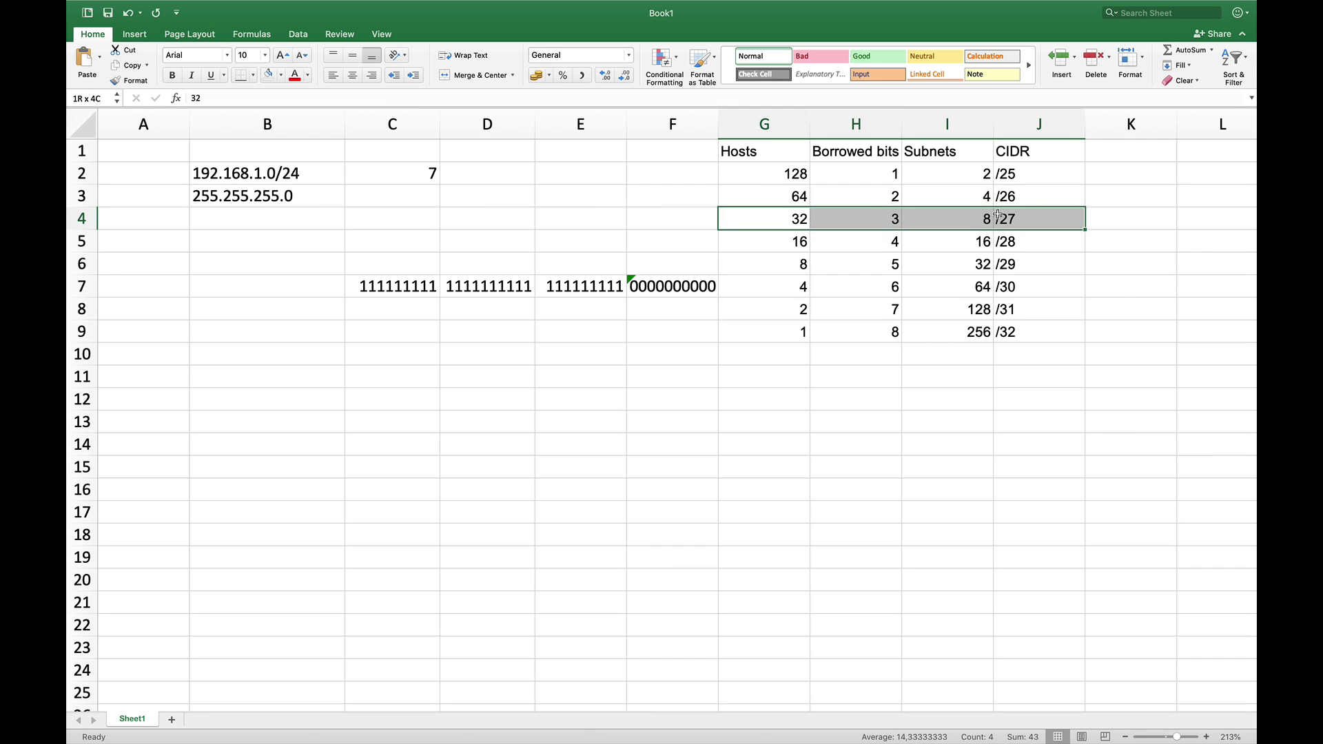
pyautogui.click(281, 76)
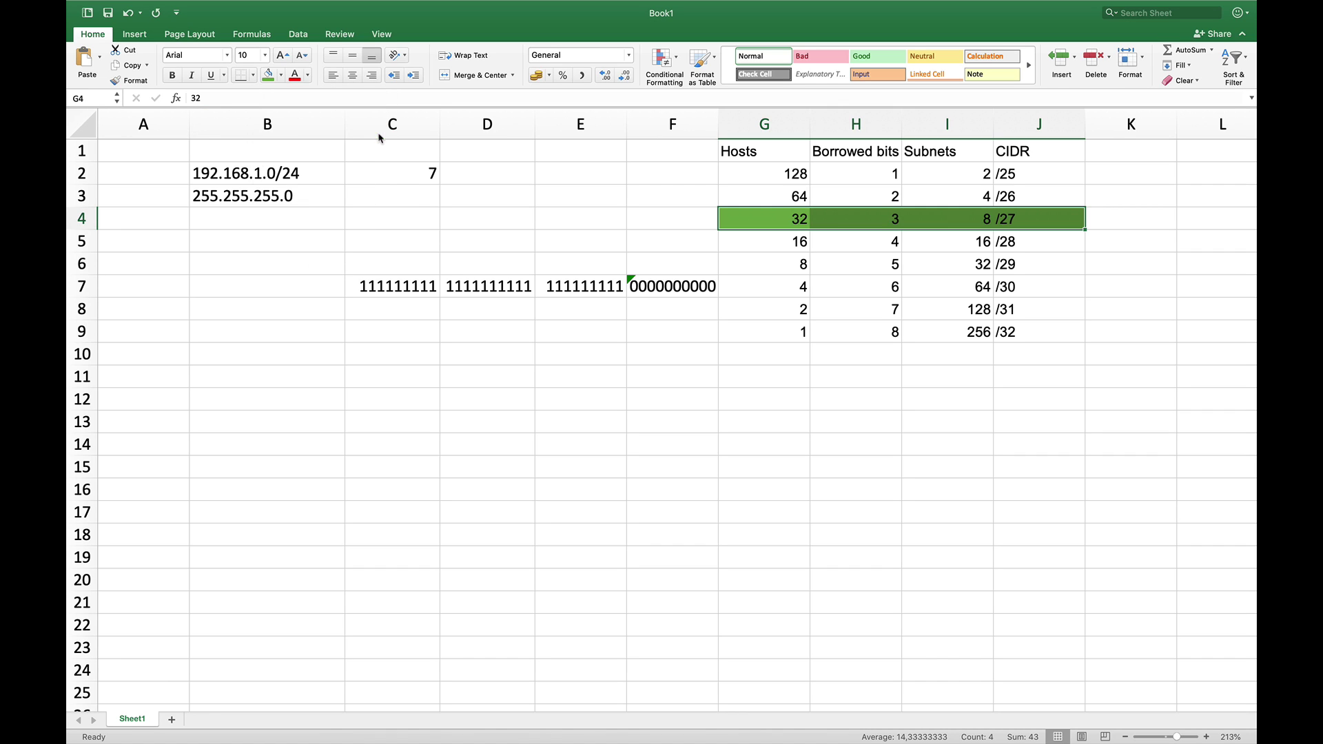
pyautogui.click(379, 135)
pyautogui.click(1127, 291)
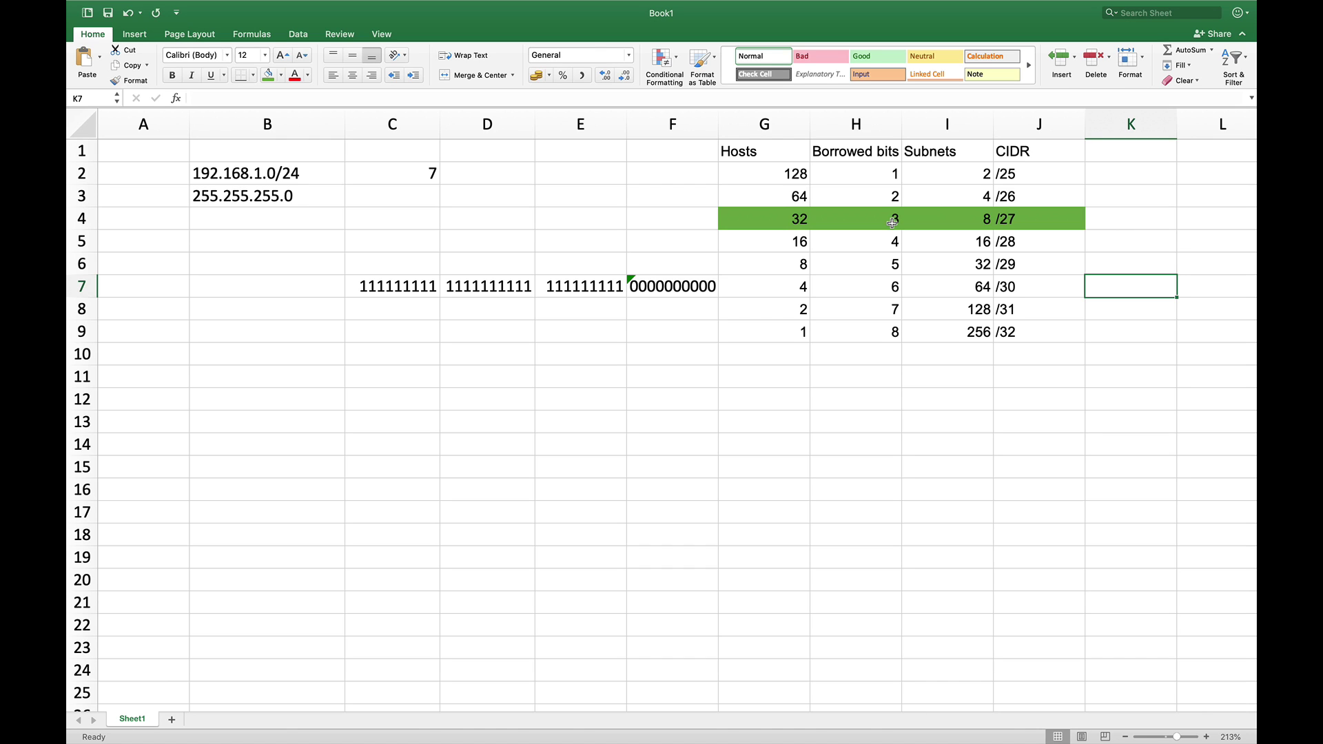
# Change the last binary octet in F7 to 11100000 to show the three borrowed bits
pyautogui.click(633, 281)
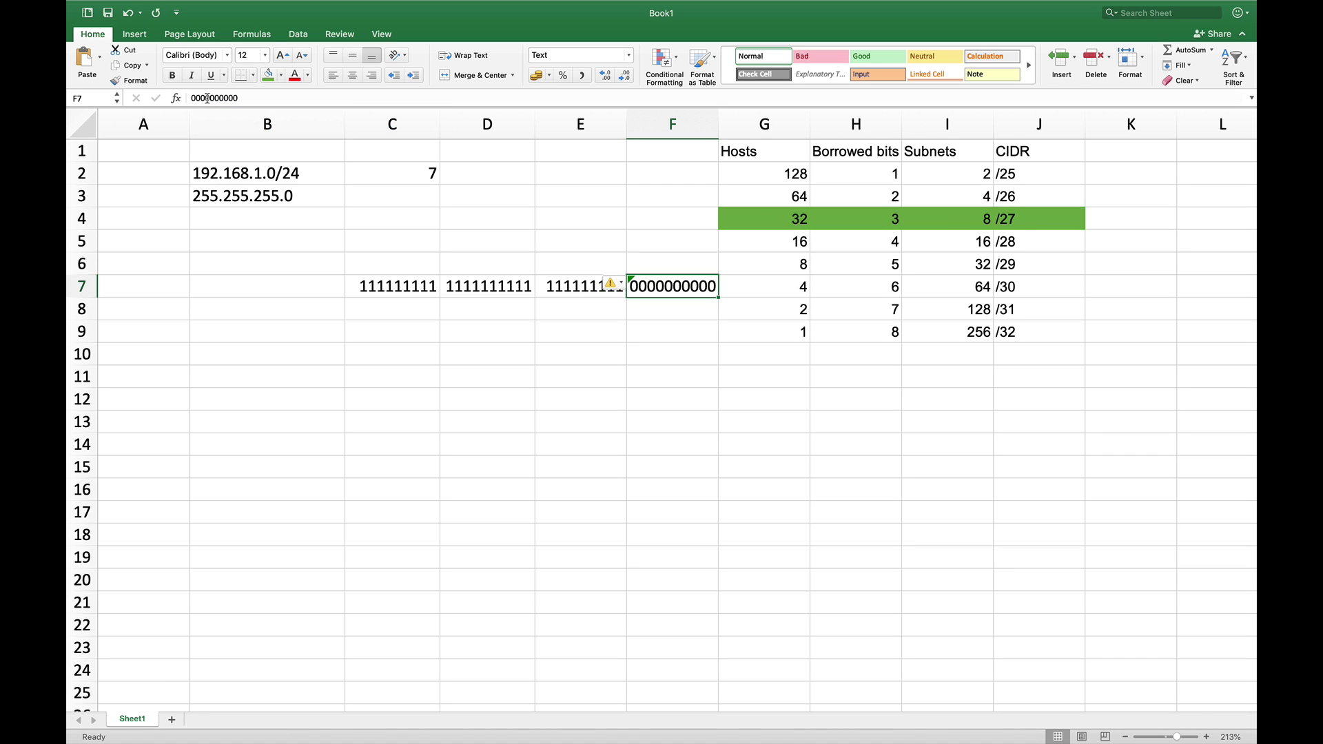
pyautogui.moveTo(207, 98); pyautogui.dragTo(188, 101)
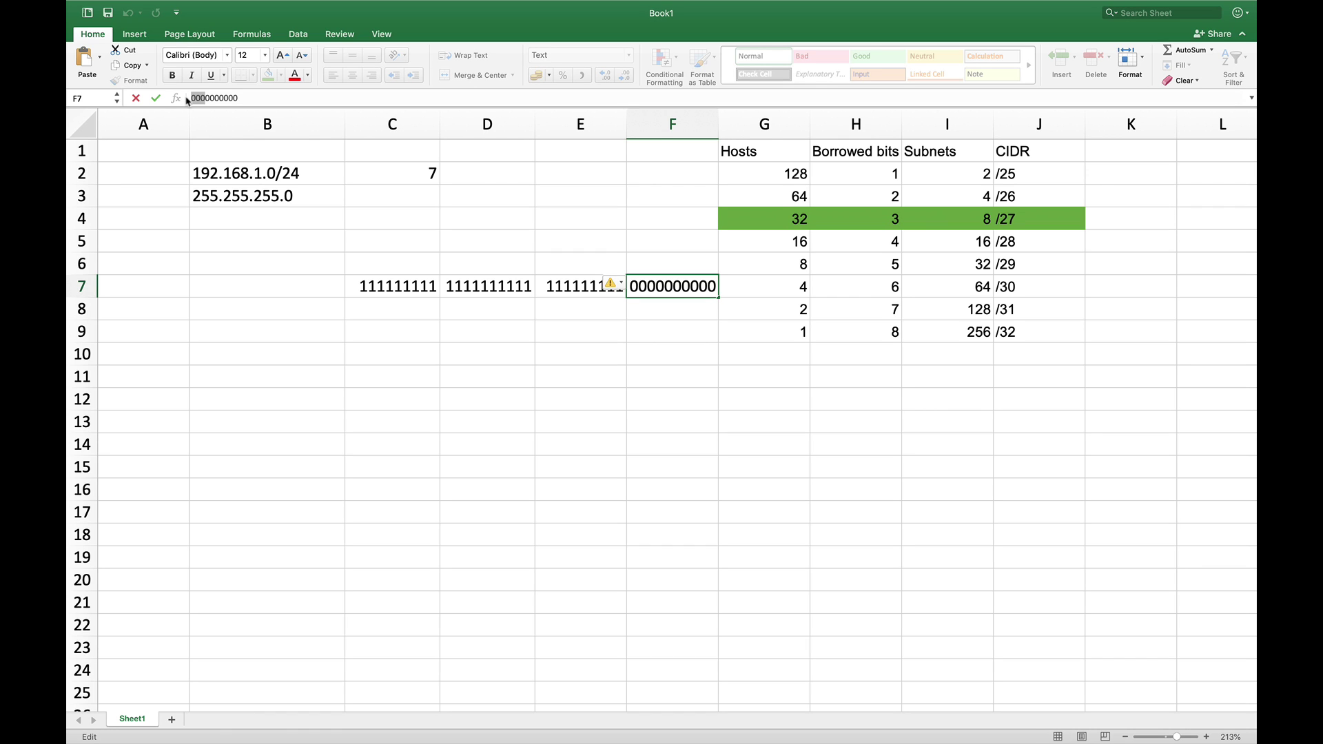
pyautogui.write('111')
pyautogui.moveTo(657, 286); pyautogui.dragTo(717, 289)
pyautogui.click(717, 288)
pyautogui.press('BackSpace')
pyautogui.press('BackSpace')
pyautogui.press('BackSpace')
pyautogui.press('BackSpace')
pyautogui.press('BackSpace')
pyautogui.press('BackSpace')
pyautogui.press('BackSpace')
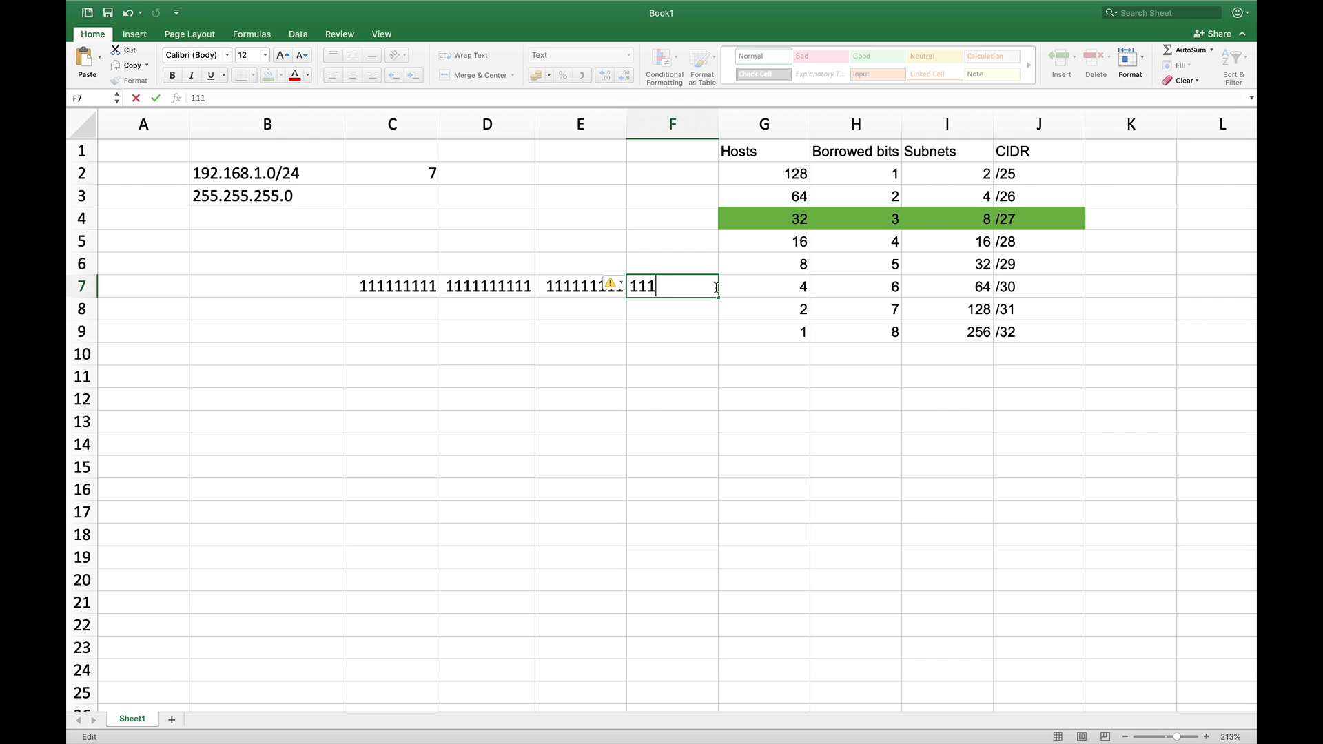
pyautogui.write('00000')
pyautogui.click(580, 233)
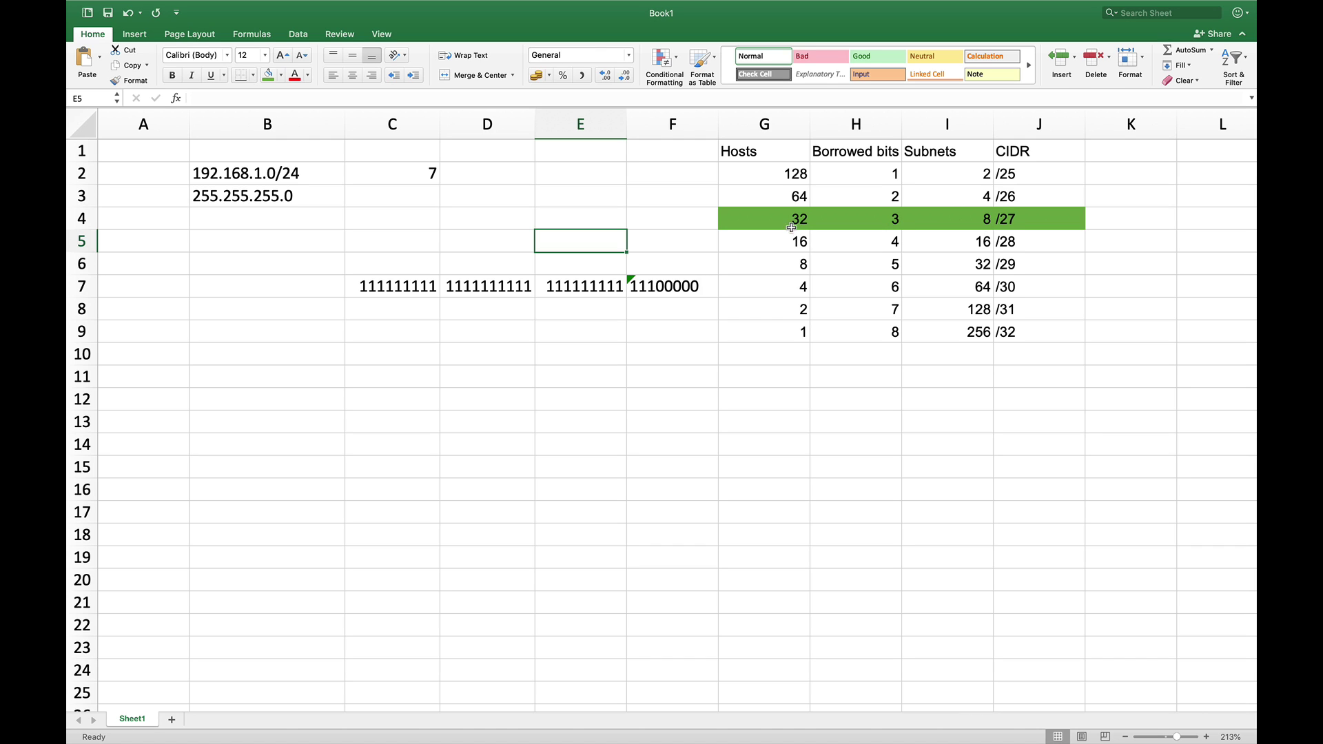
pyautogui.click(279, 354)
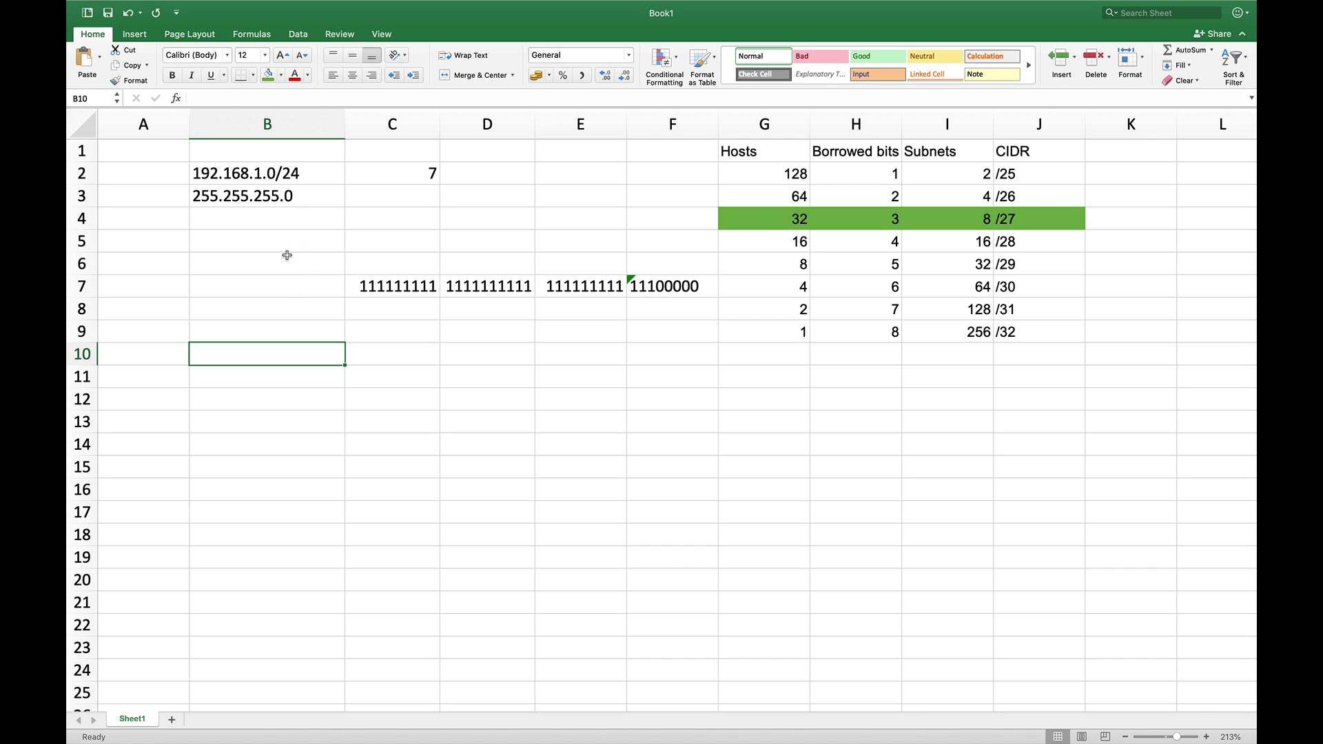
pyautogui.click(298, 197)
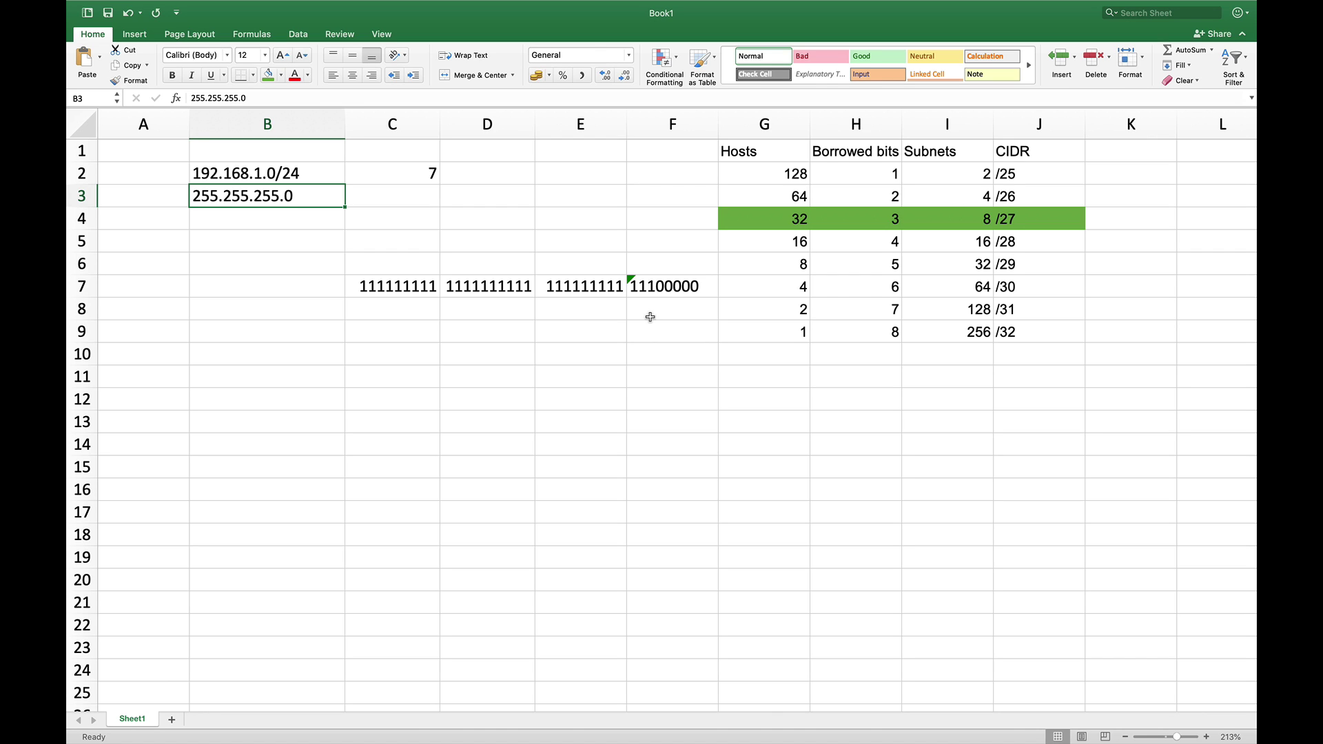
pyautogui.click(764, 396)
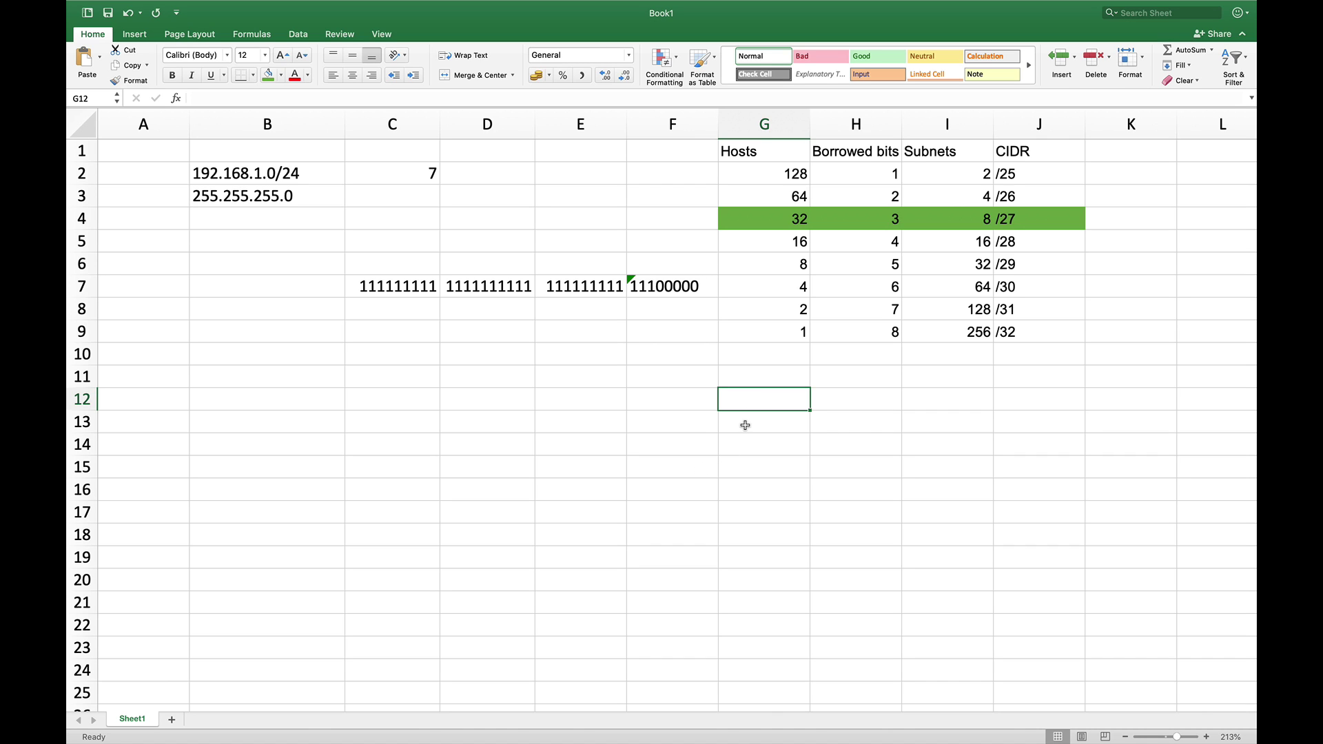
# Write the last octet one bit per cell across E13:L13 as 1, 1, 1, 0, 0, 0, 0, 0
pyautogui.click(598, 425)
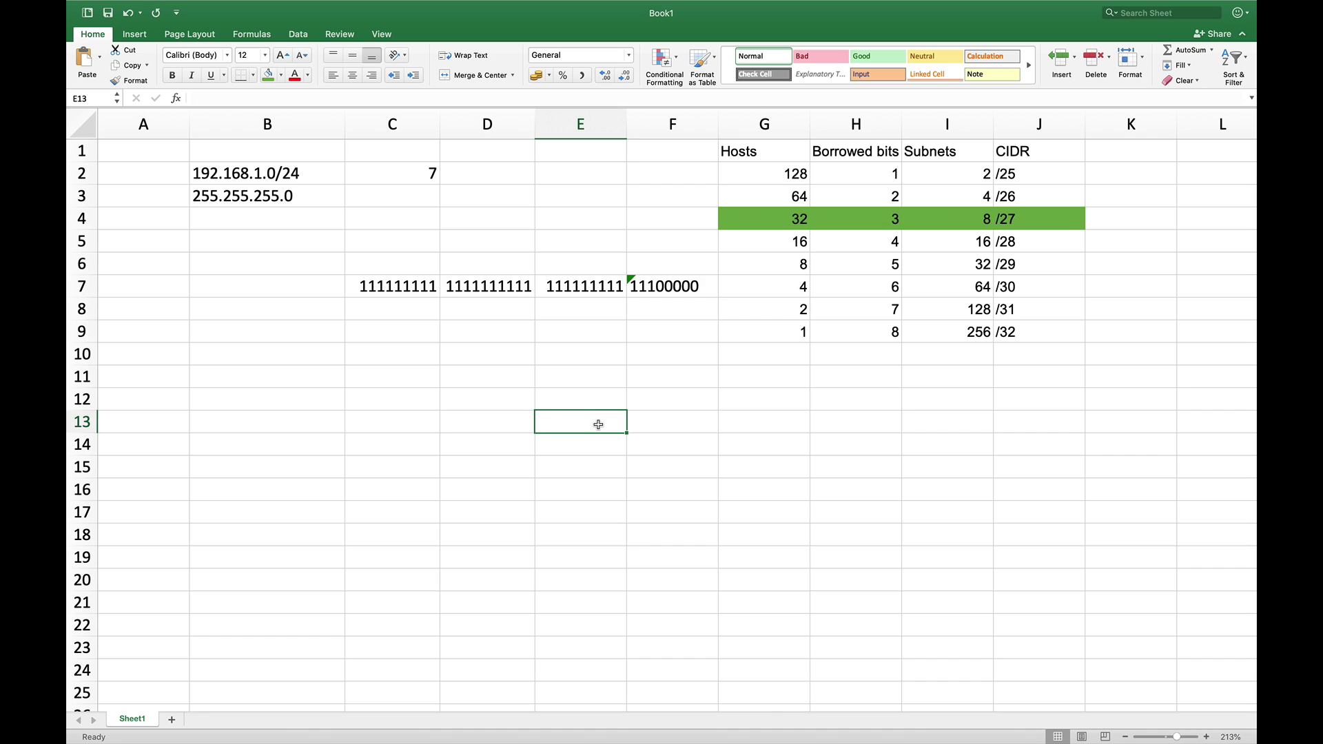
pyautogui.write('1')
pyautogui.press('Tab')
pyautogui.write('1')
pyautogui.press('Tab')
pyautogui.write('1')
pyautogui.press('Tab')
pyautogui.write('0')
pyautogui.press('Tab')
pyautogui.write('0')
pyautogui.press('Tab')
pyautogui.write('0')
pyautogui.press('Tab')
pyautogui.write('0')
pyautogui.press('Tab')
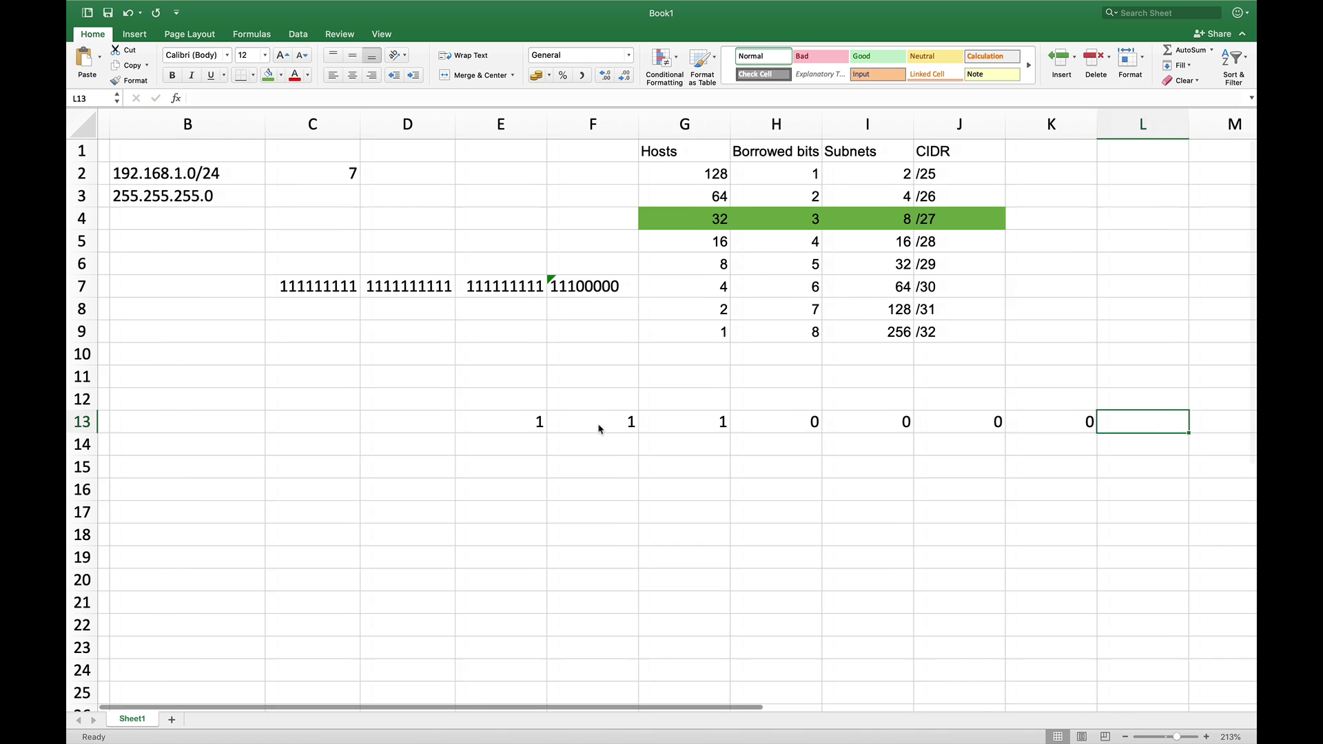
pyautogui.write('0')
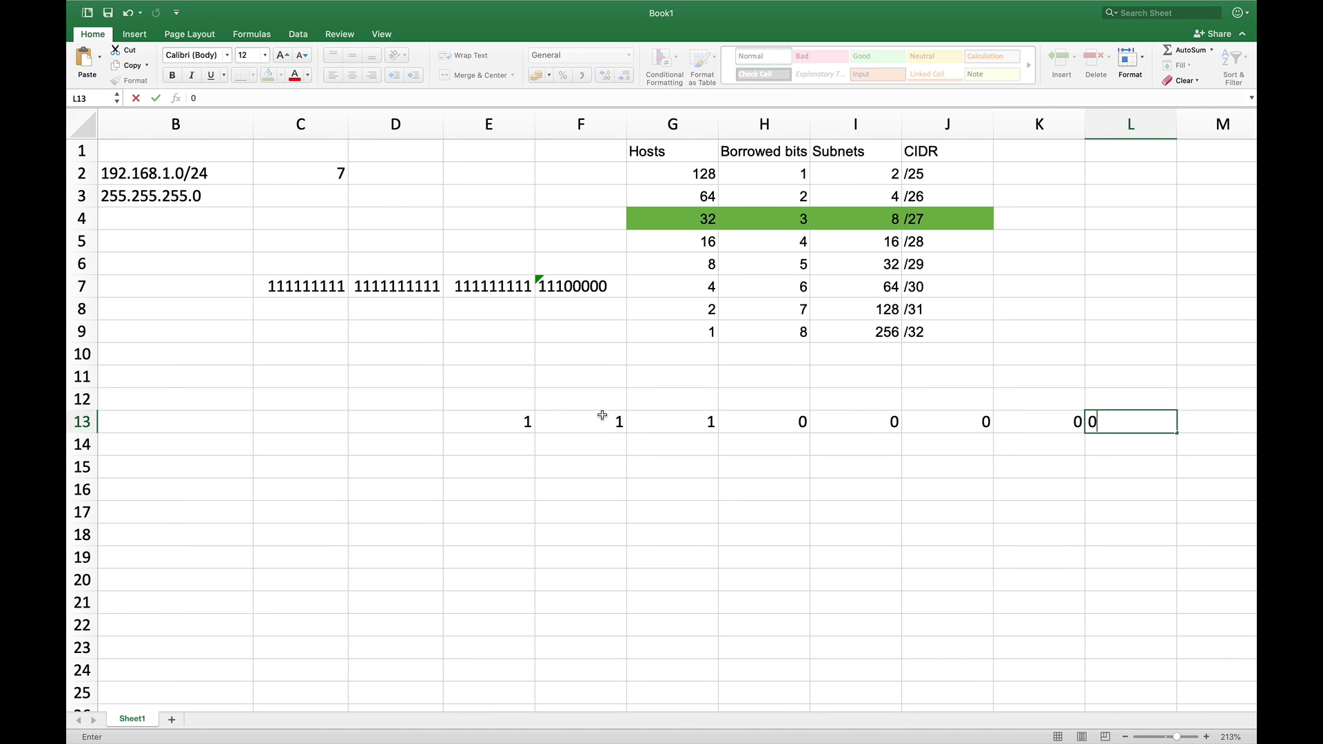
# Write the bit place values under the octet's bits: 128, 64, 32 and 16 in E14:H14, and 1 in L14
pyautogui.click(522, 446)
pyautogui.write('128')
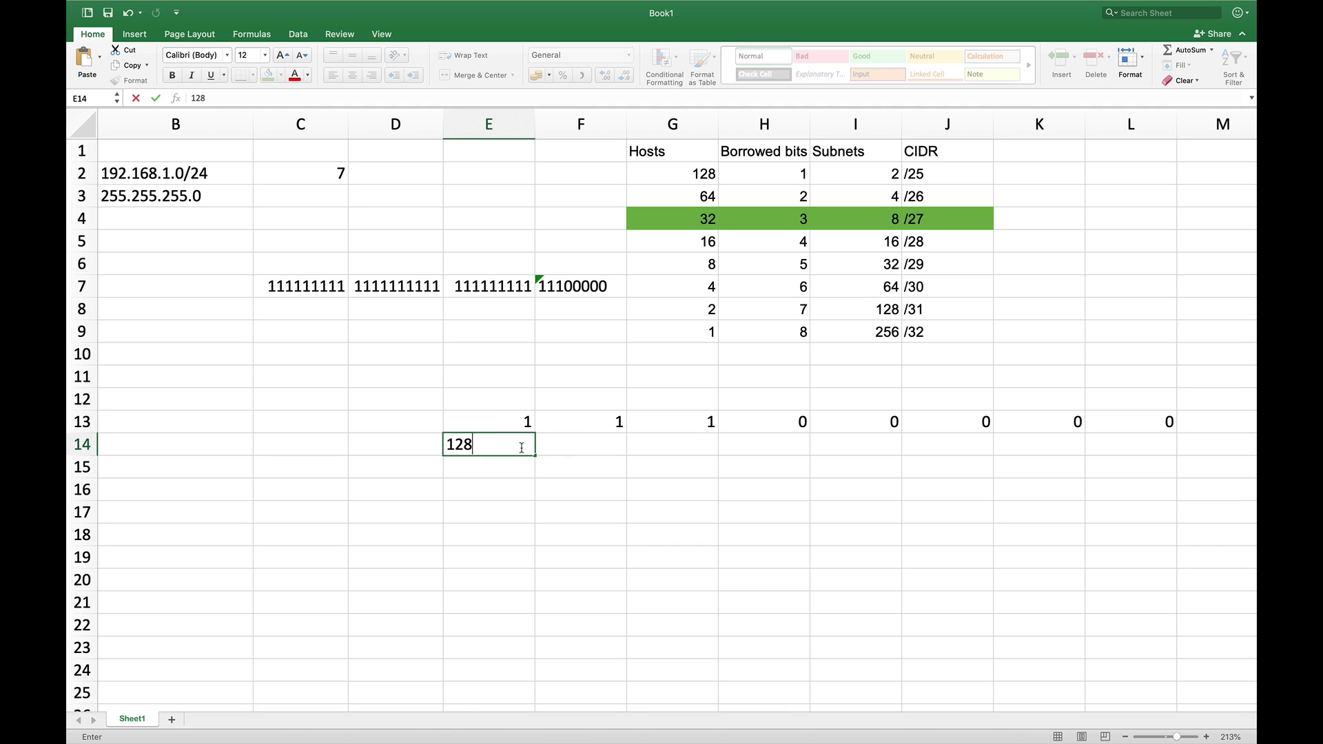
pyautogui.press('Tab')
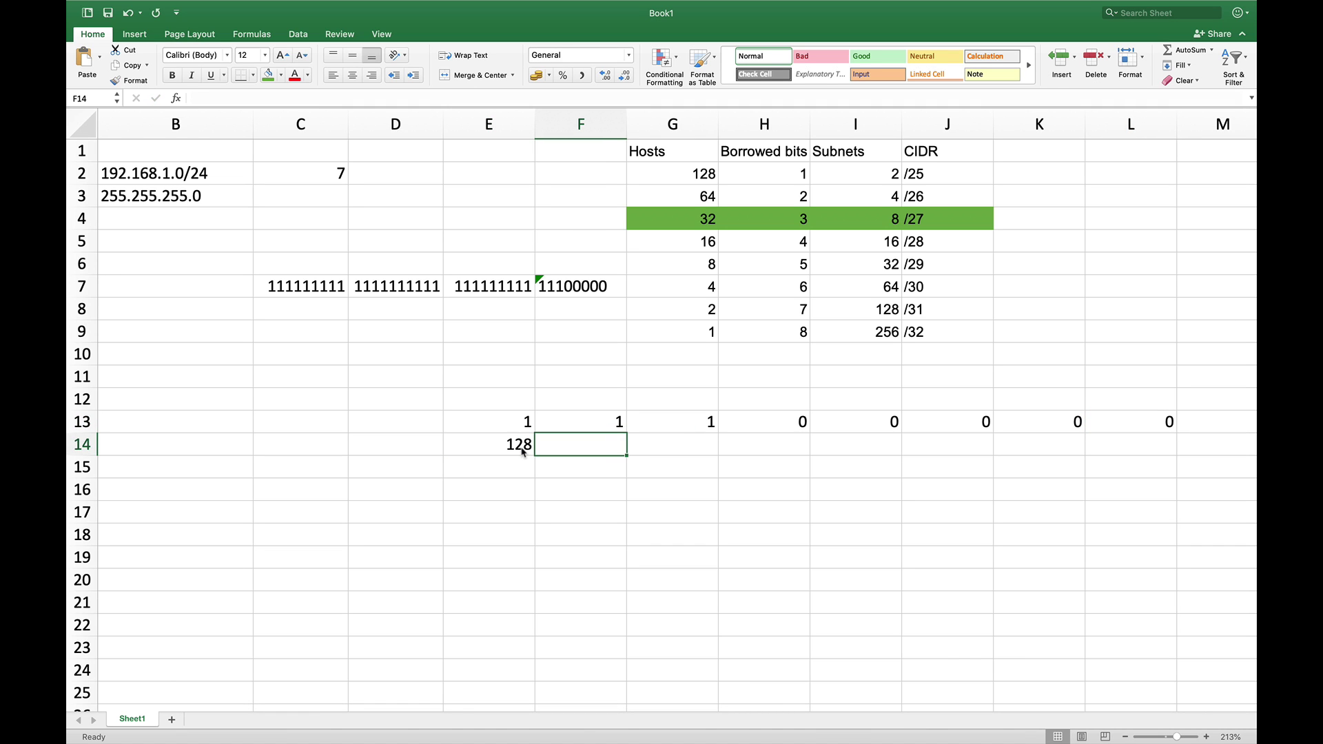
pyautogui.write('64')
pyautogui.press('Tab')
pyautogui.write('32')
pyautogui.press('Tab')
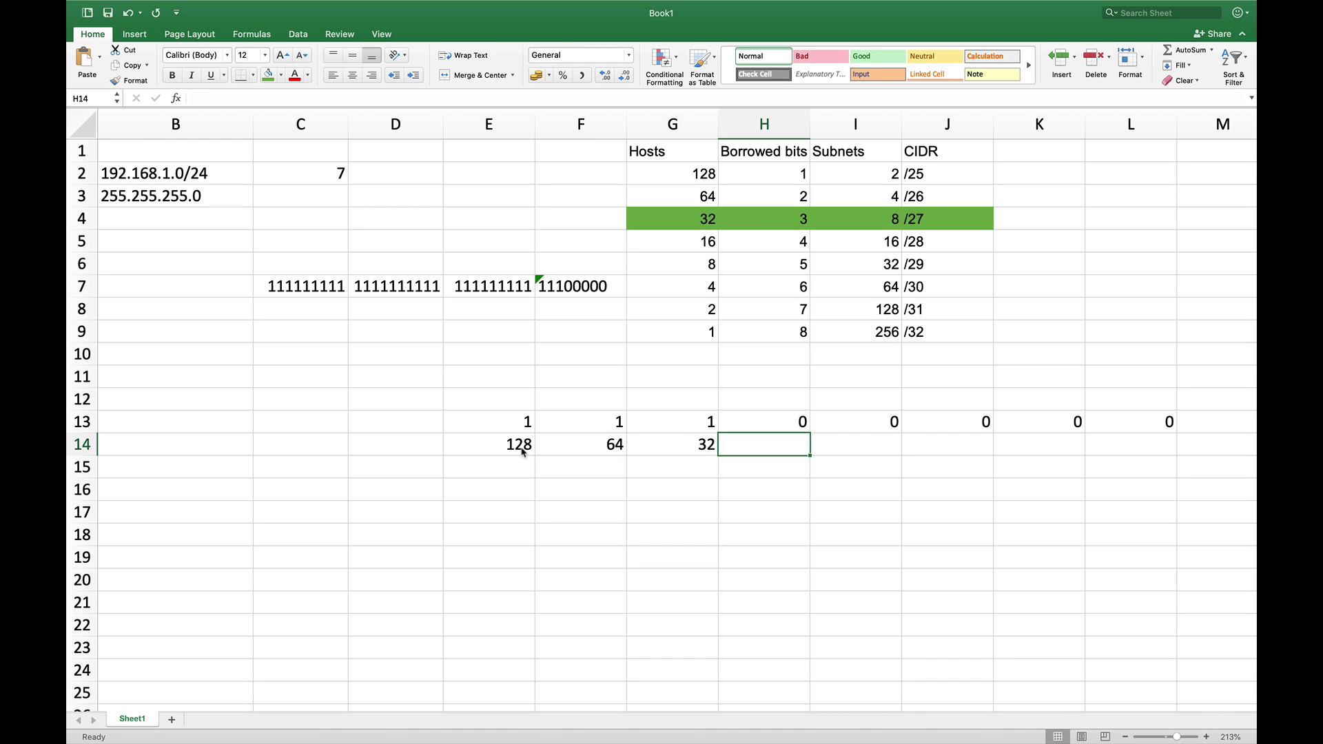
pyautogui.write('16')
pyautogui.press('Tab')
pyautogui.press('Tab')
pyautogui.press('Tab')
pyautogui.press('Tab')
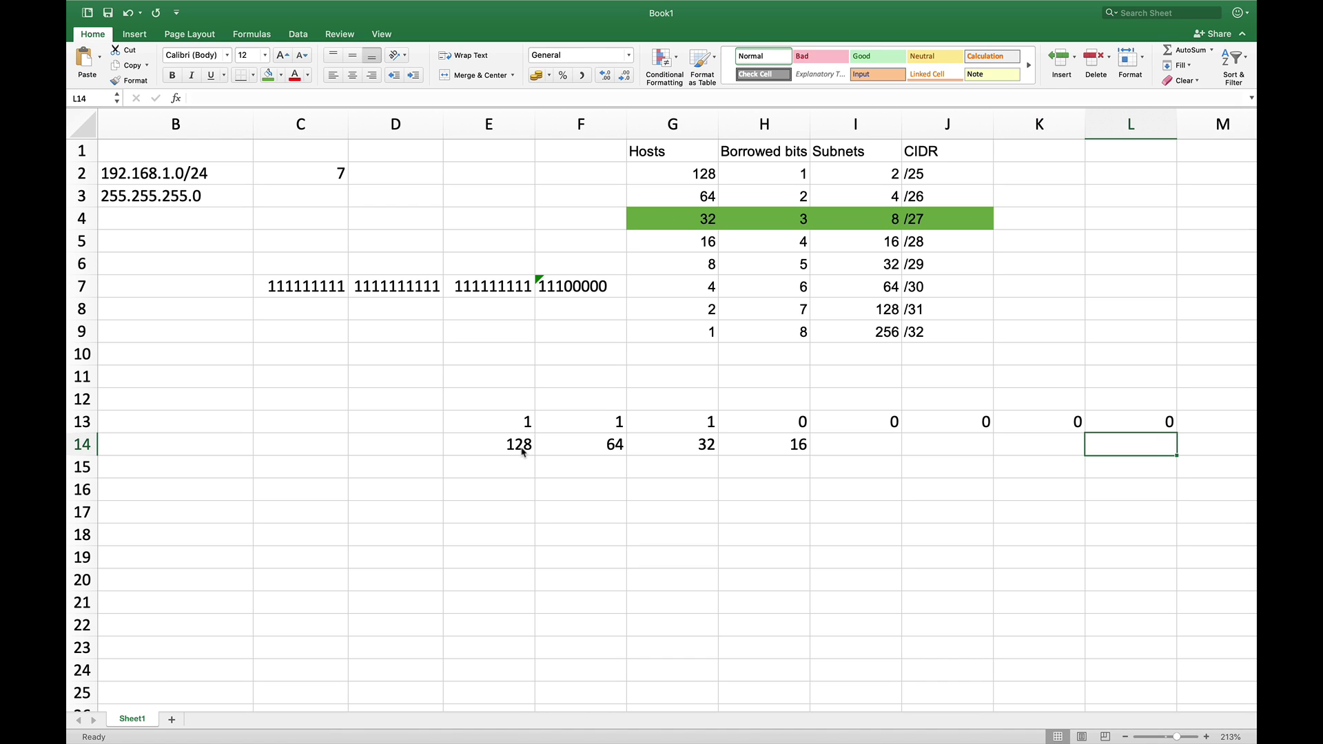
pyautogui.write('1')
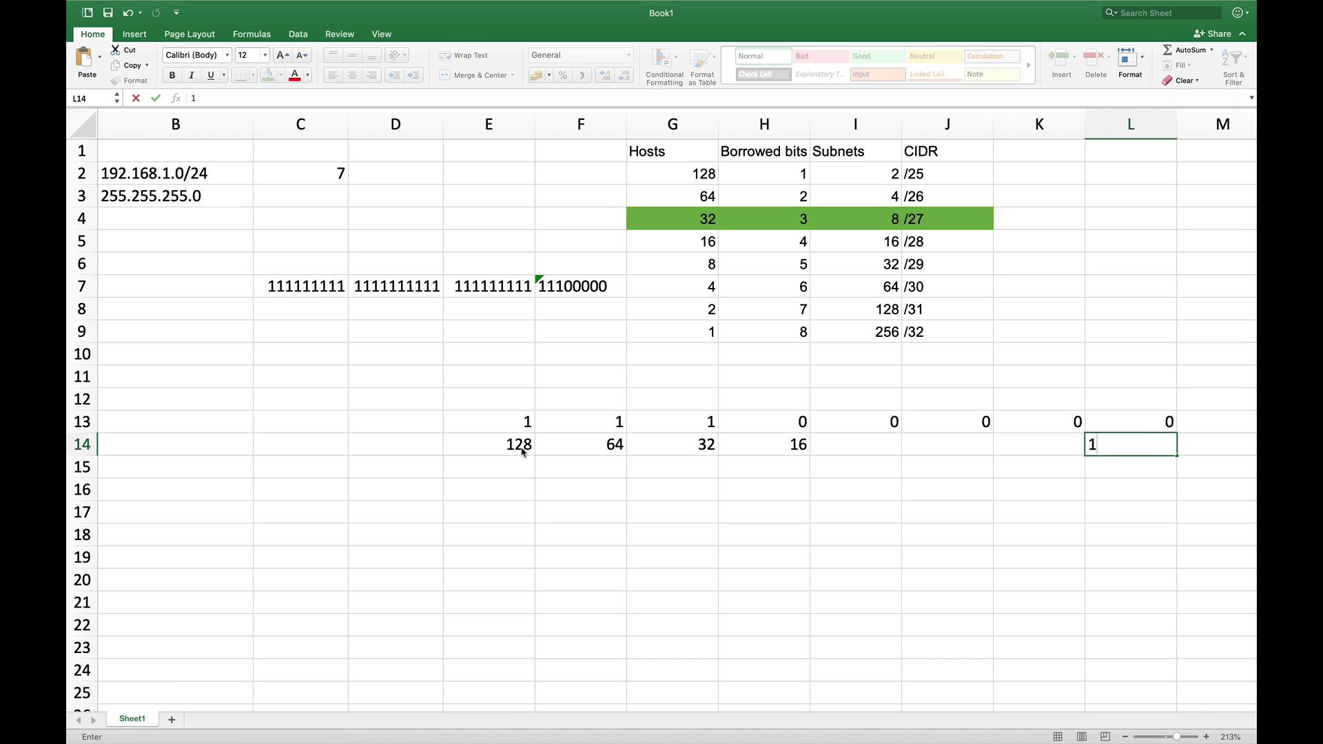
pyautogui.press('Return')
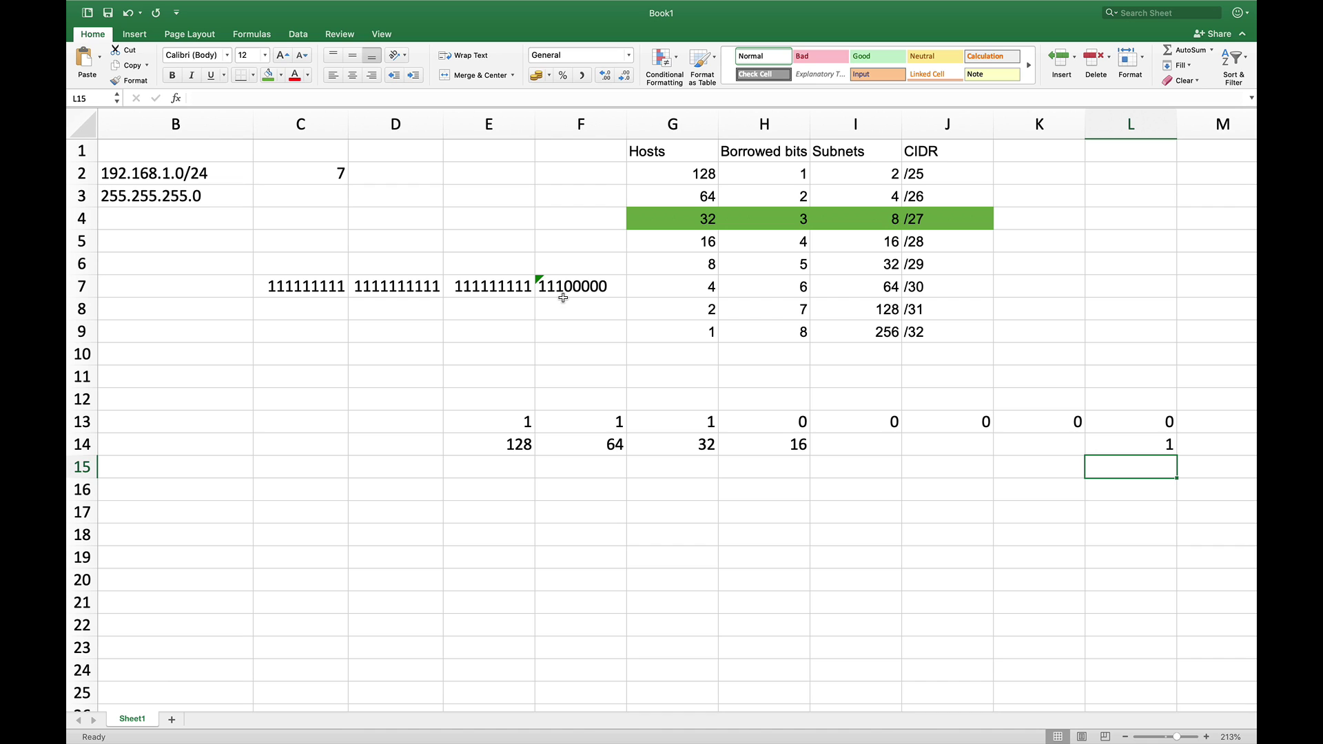
# Sum the place values of the three borrowed bits and write the new subnet mask 255.255.255.224 in B12
pyautogui.moveTo(518, 446); pyautogui.dragTo(660, 449)
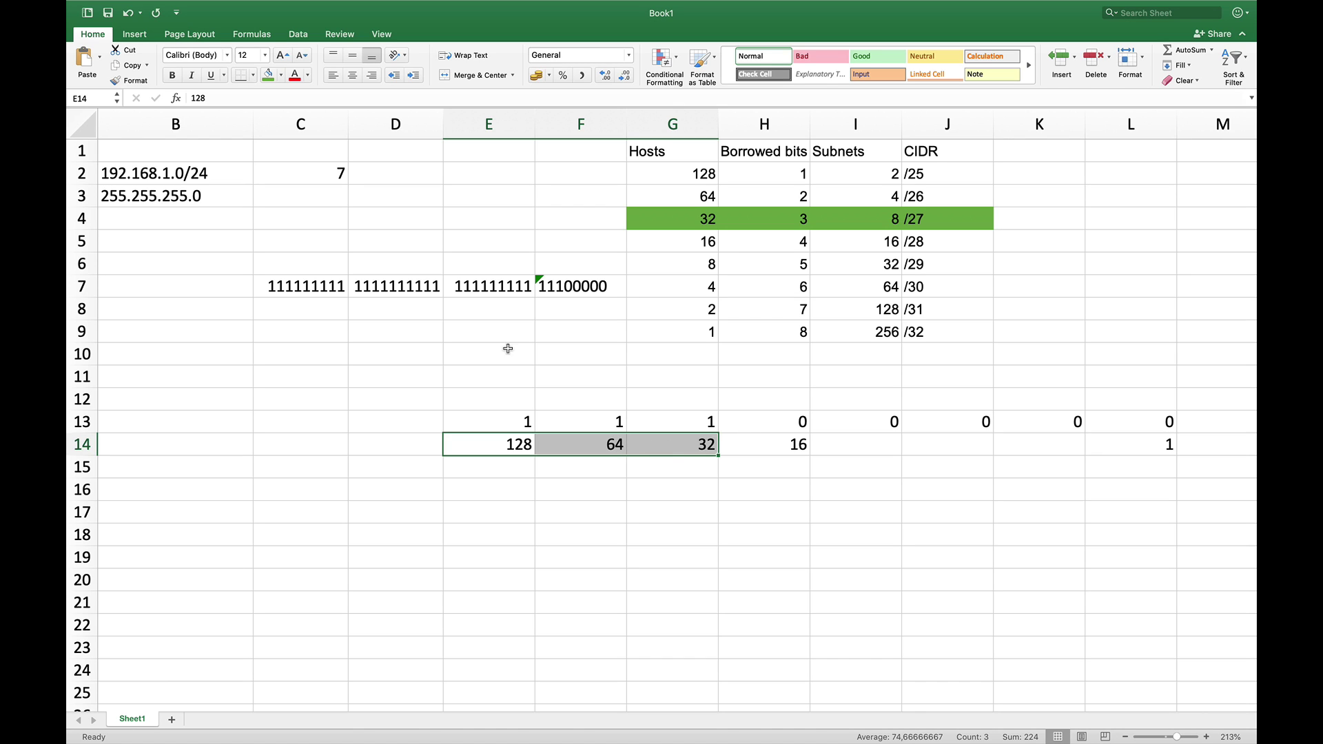
pyautogui.click(202, 198)
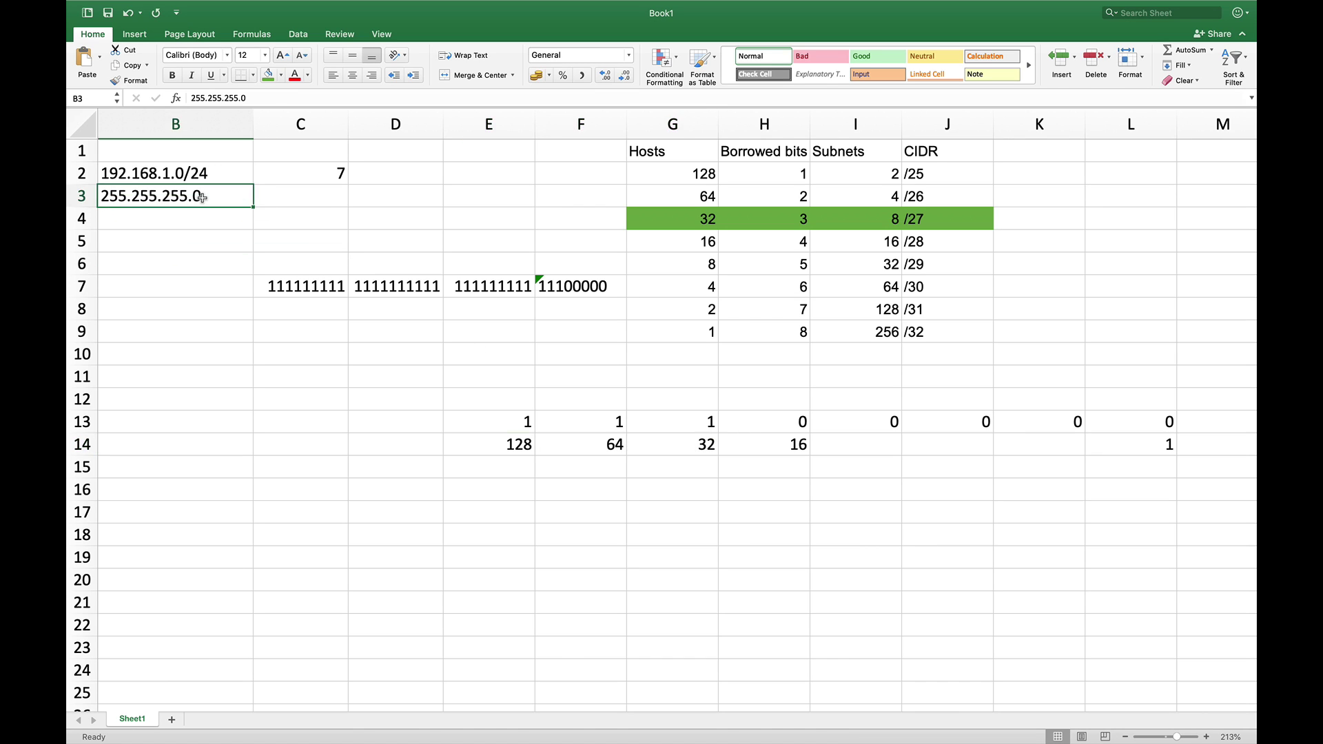
pyautogui.hscroll(-3, 274, 450)
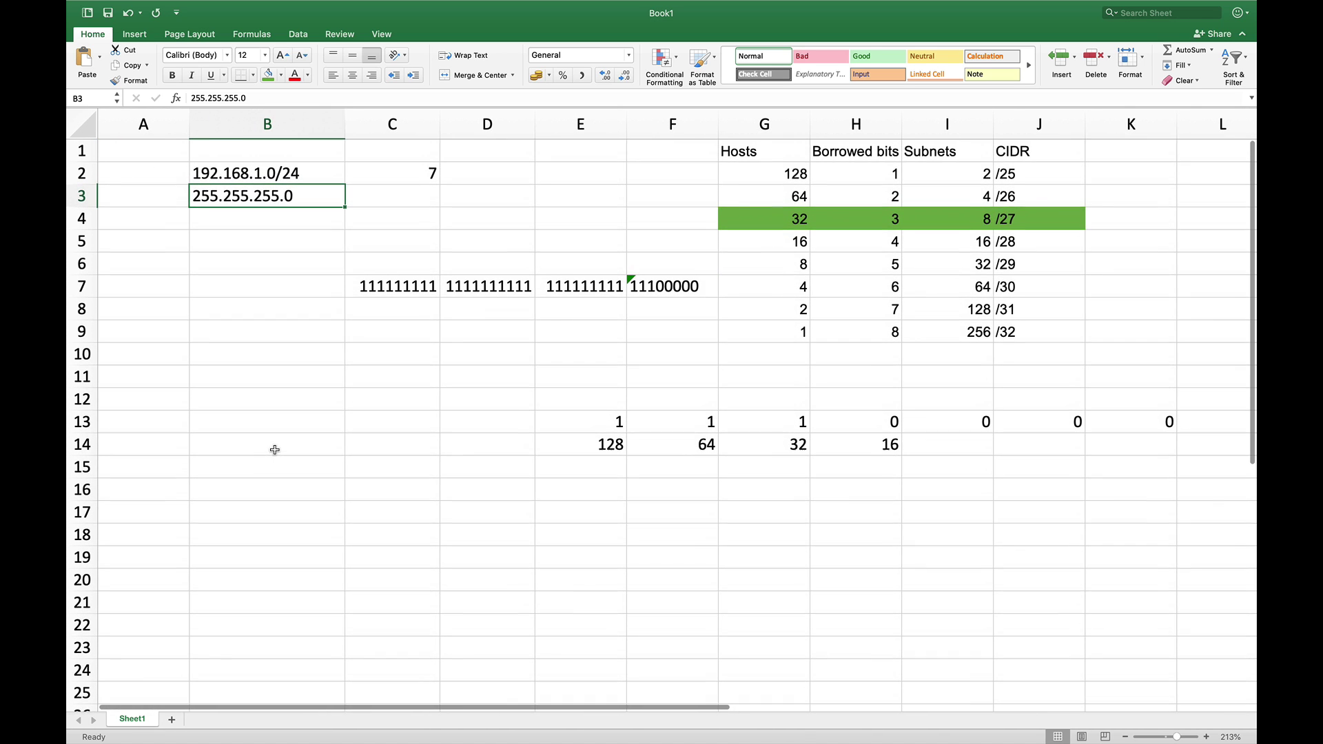
pyautogui.click(241, 403)
pyautogui.write('2')
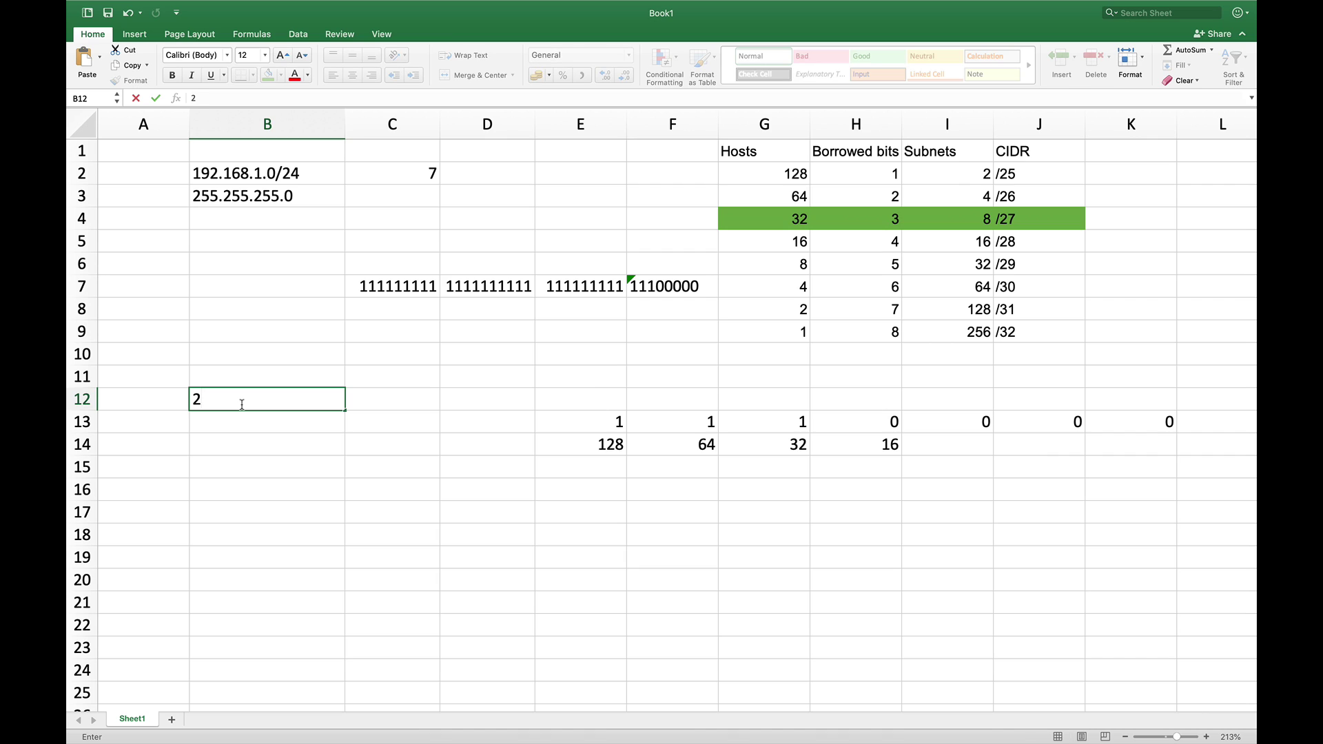
pyautogui.write('55.255.255.224')
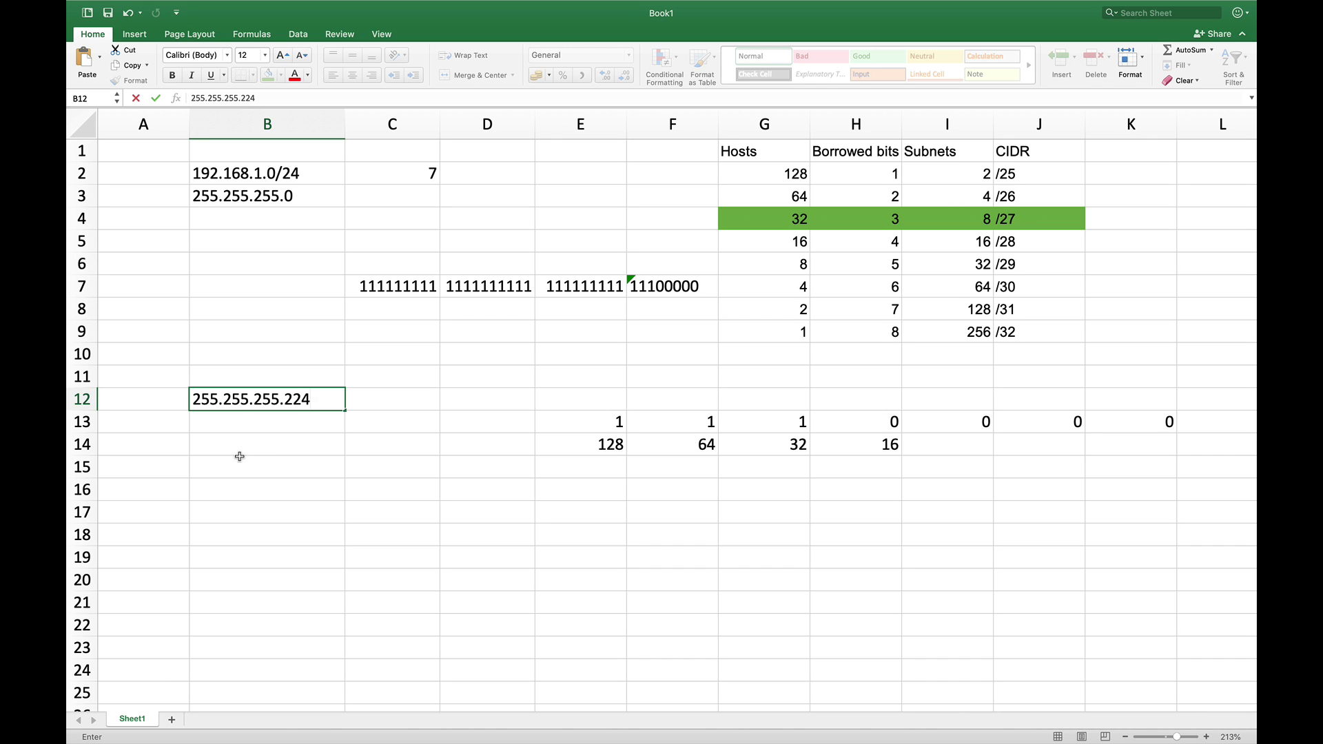
pyautogui.click(243, 453)
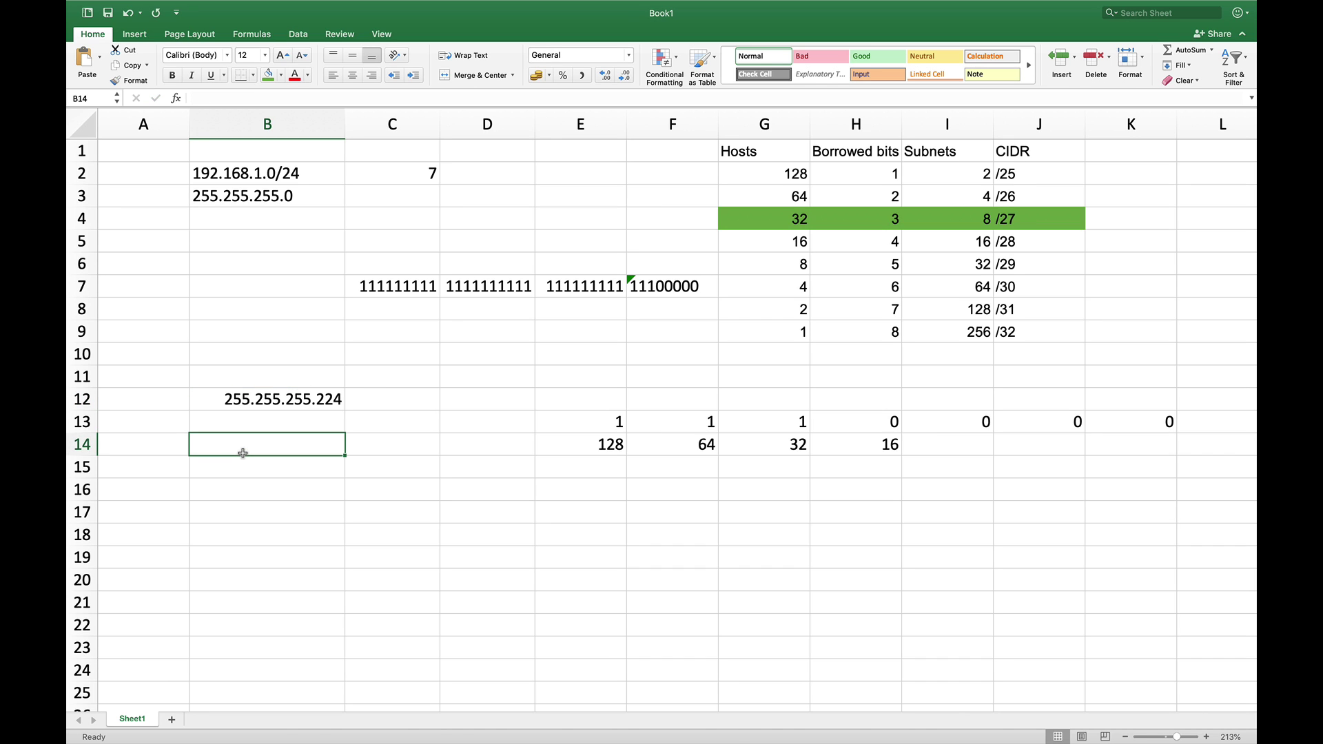
# Using the 32-host block size, enter the first subnet's range in row 15: 192.168.1.0 in B15 and 192.168.1.31 in C15
pyautogui.click(796, 219)
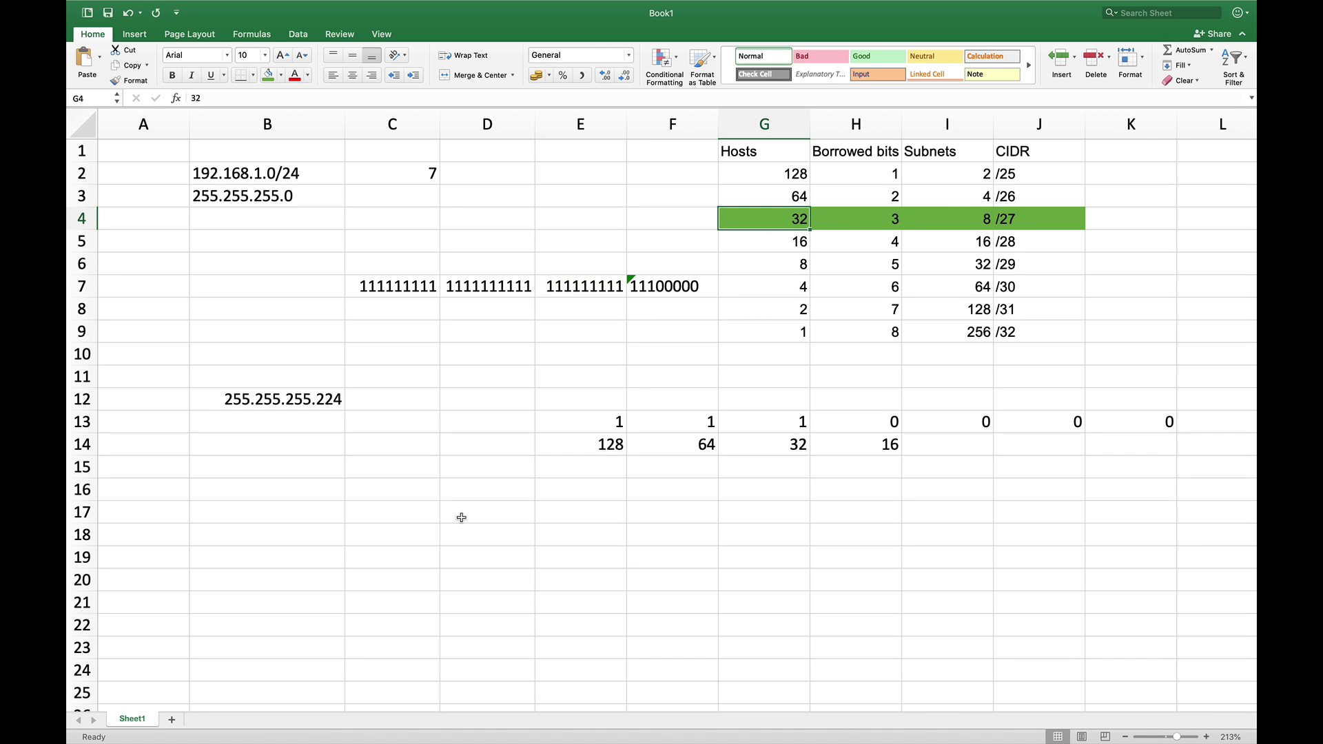
pyautogui.click(275, 466)
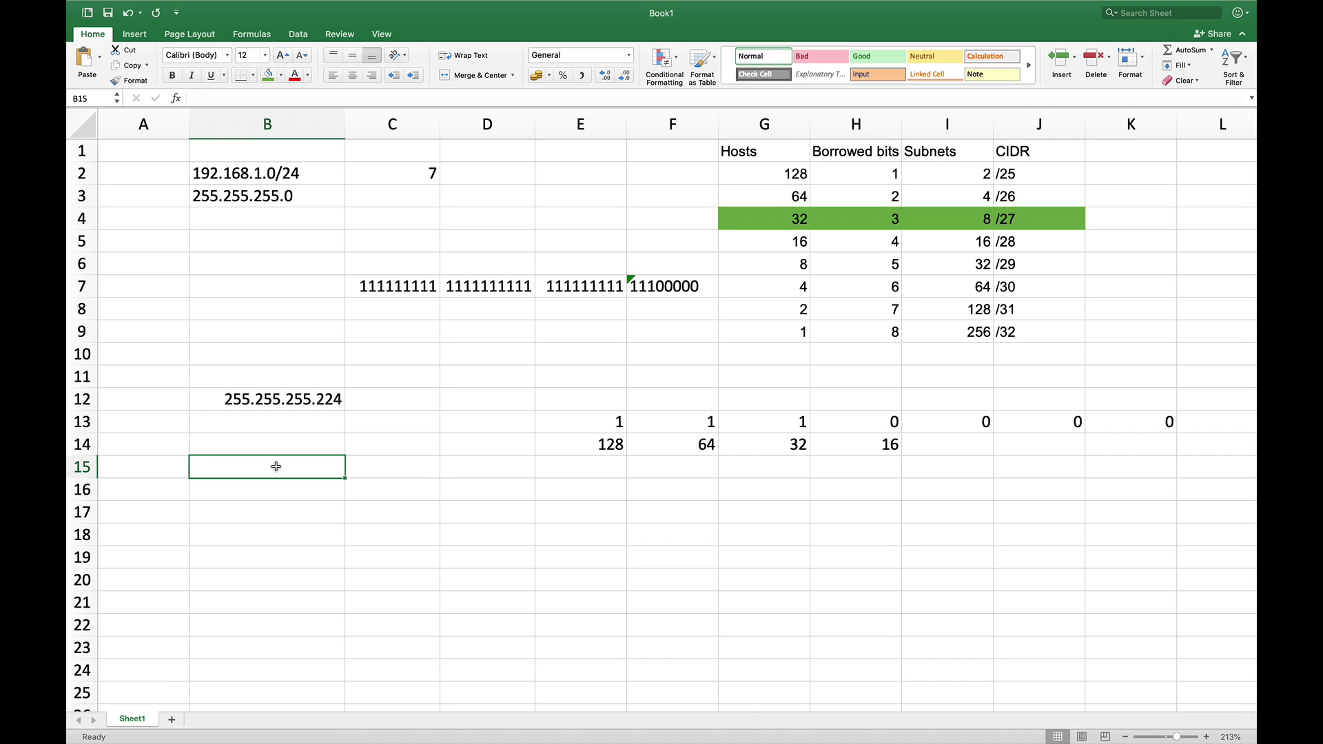
pyautogui.write('192')
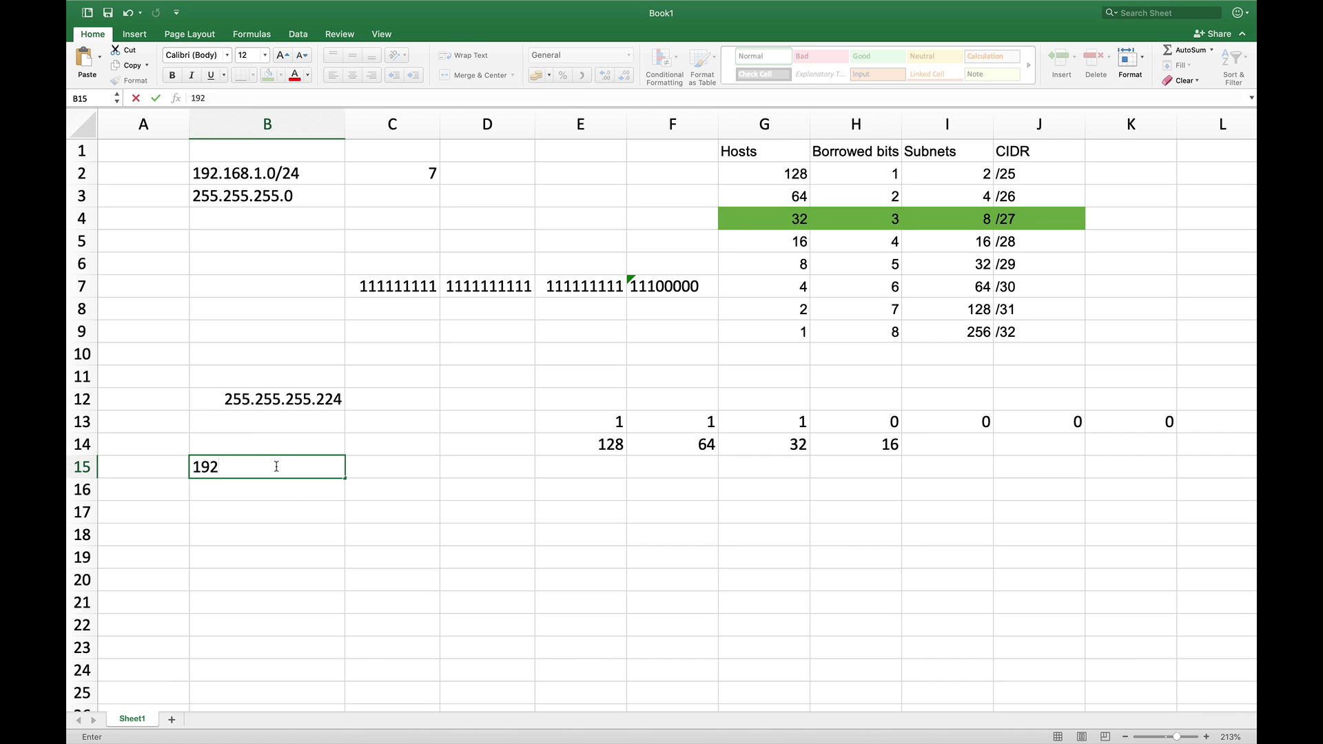
pyautogui.write('.168.1.0')
pyautogui.press('Tab')
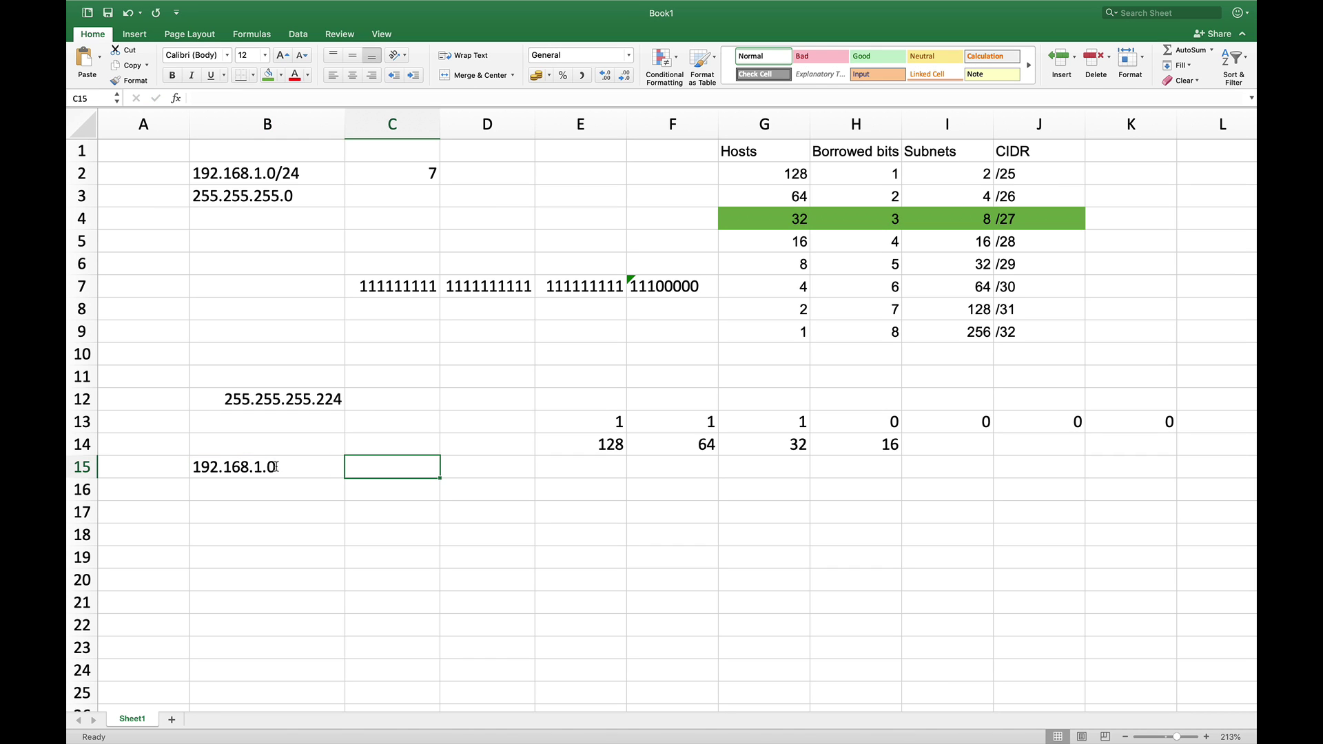
pyautogui.write('192.168')
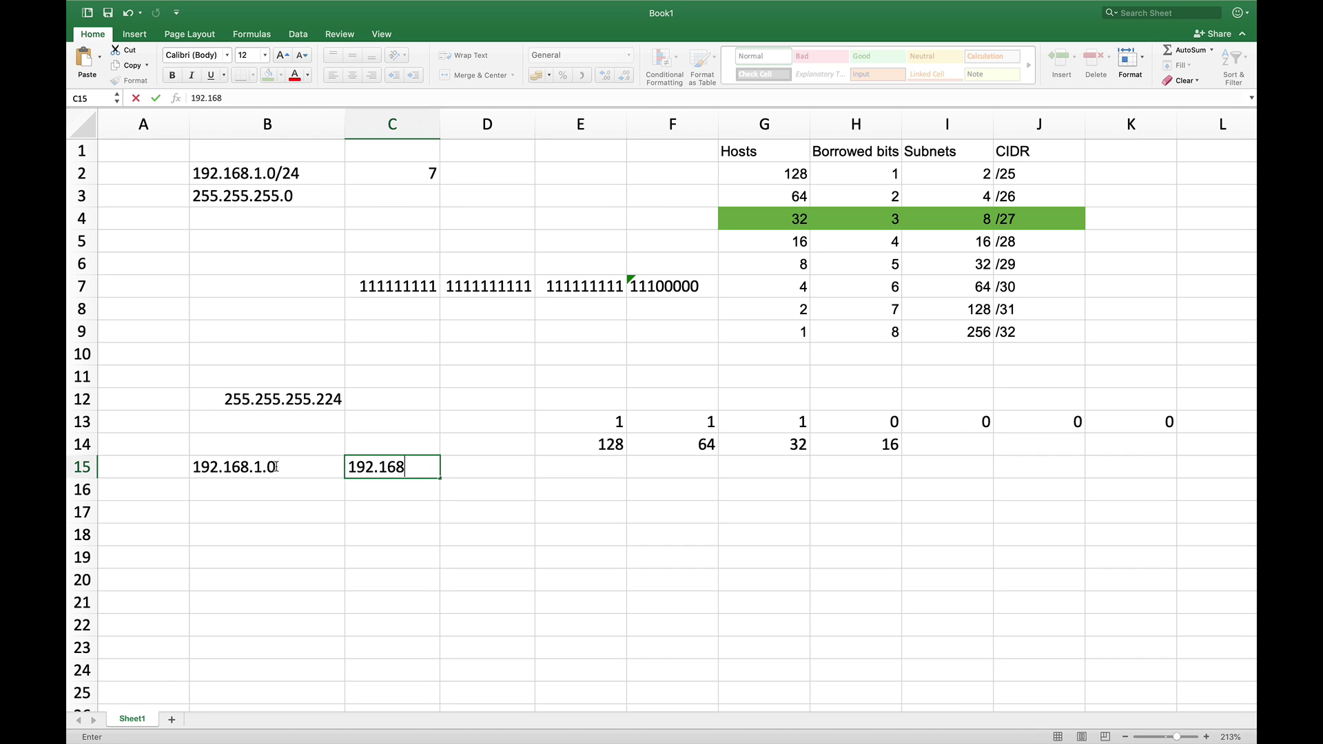
pyautogui.write('.1.')
pyautogui.write('31')
pyautogui.press('Return')
pyautogui.press('Left')
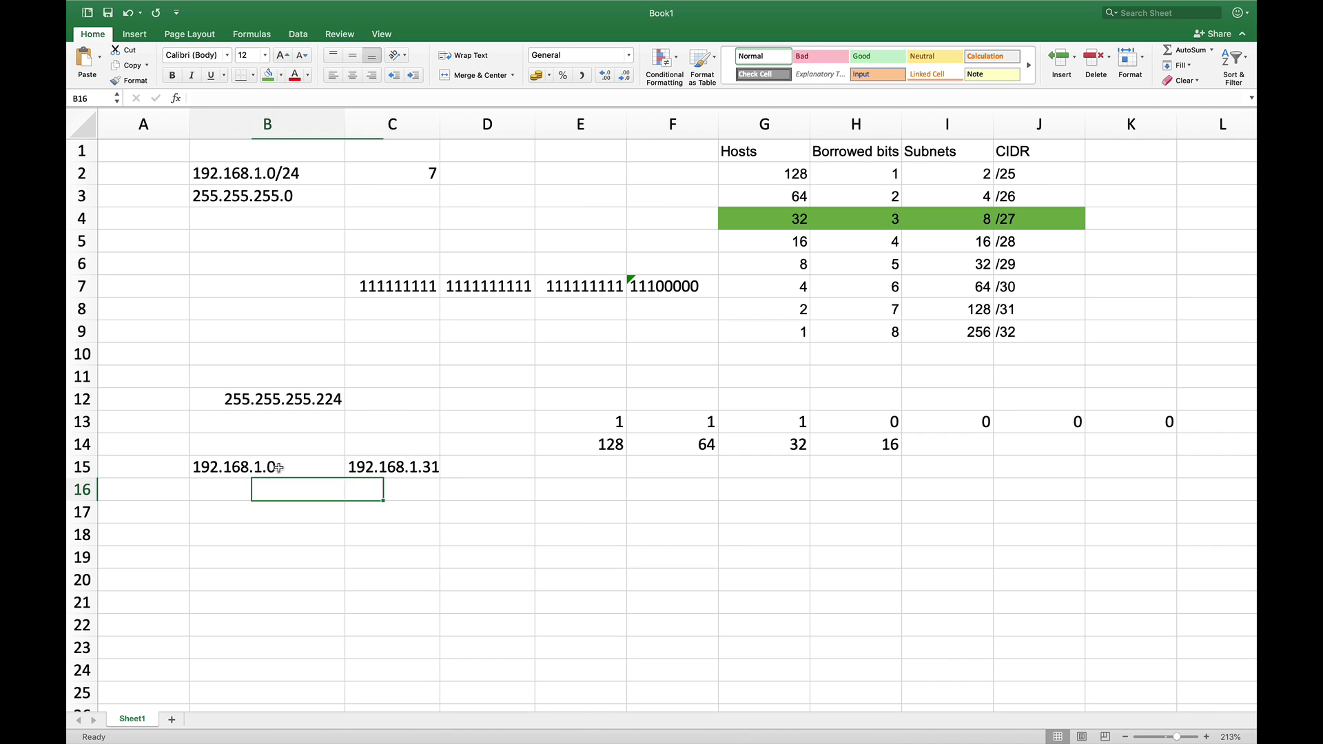
# Number the first two subnet rows, with 1 in A15 and 2 in A16
pyautogui.click(167, 469)
pyautogui.write('1')
pyautogui.press('Return')
pyautogui.write('2')
pyautogui.press('Tab')
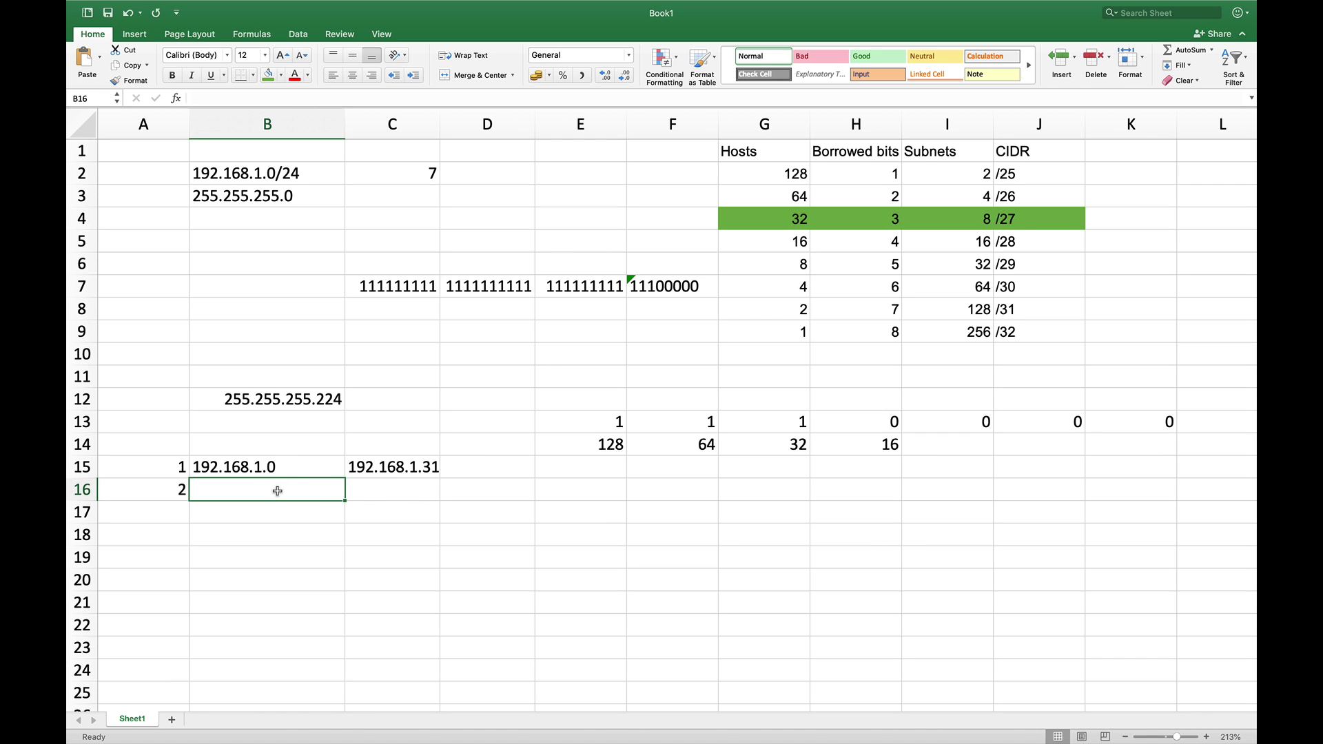
# Enter the second subnet's range in row 16, from .32 in B16 to .63 in C16
pyautogui.write('.')
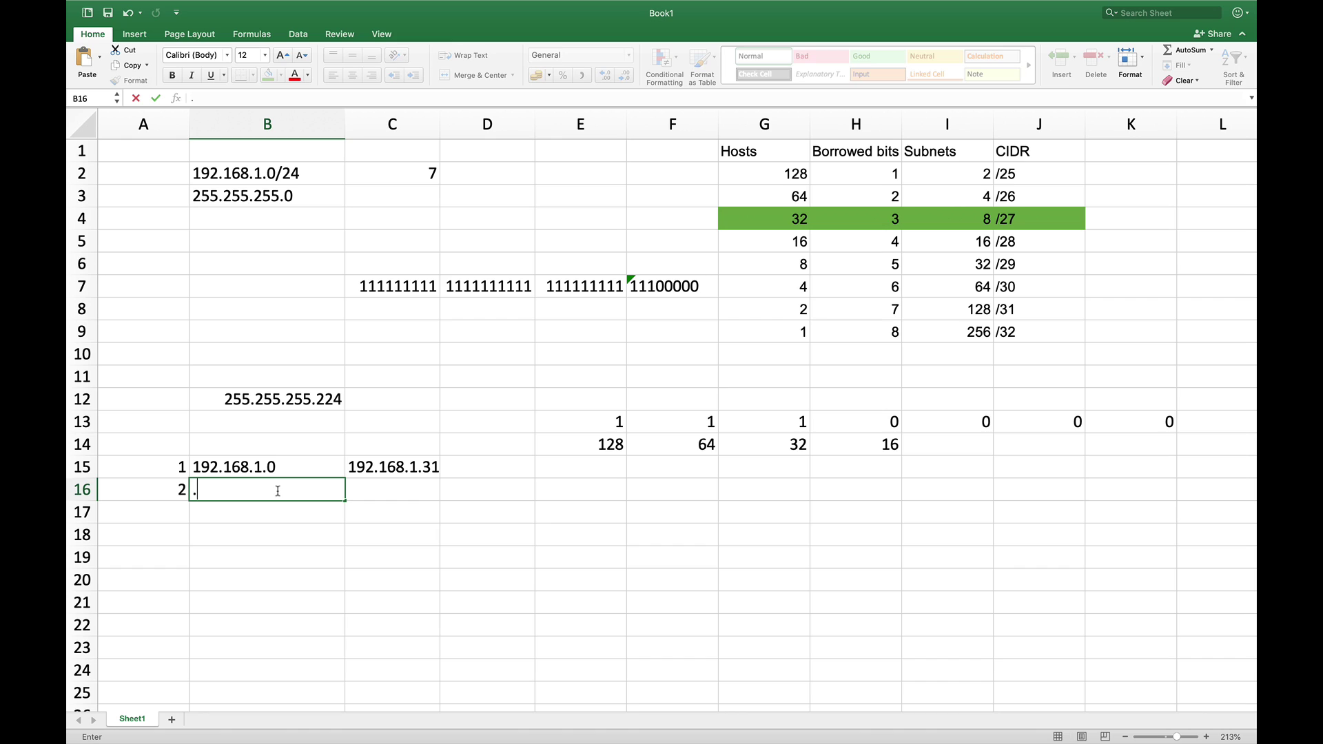
pyautogui.write('32')
pyautogui.press('Tab')
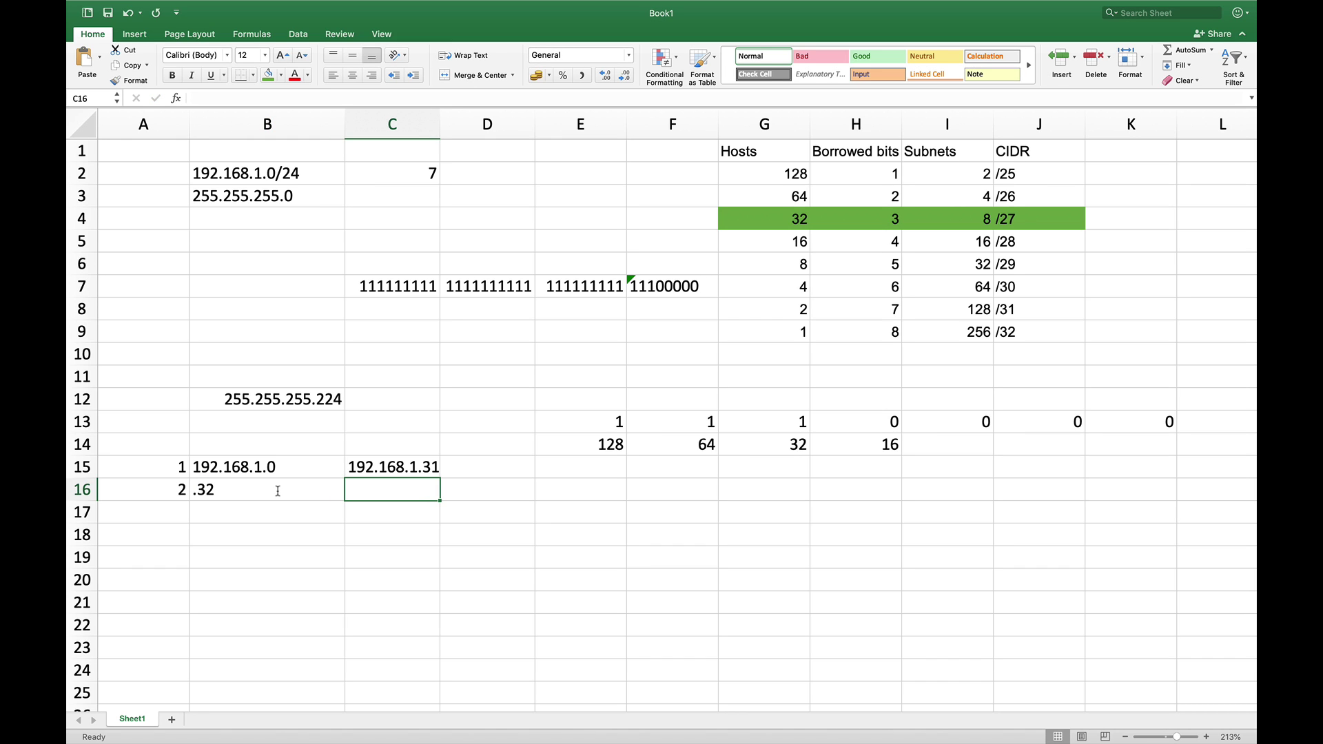
pyautogui.write('.')
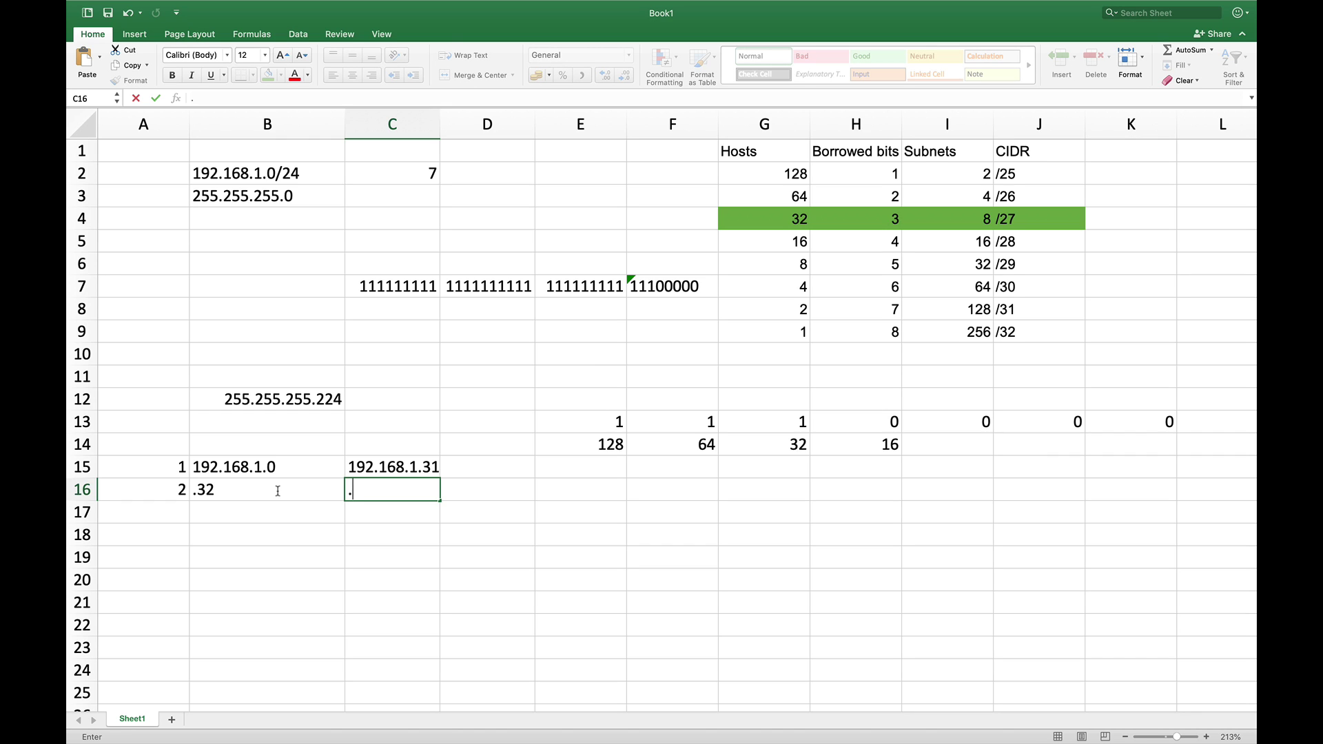
pyautogui.write('63')
# Enter the third subnet's range in row 17, from .64 in B17 to .95 in C17
pyautogui.click(267, 511)
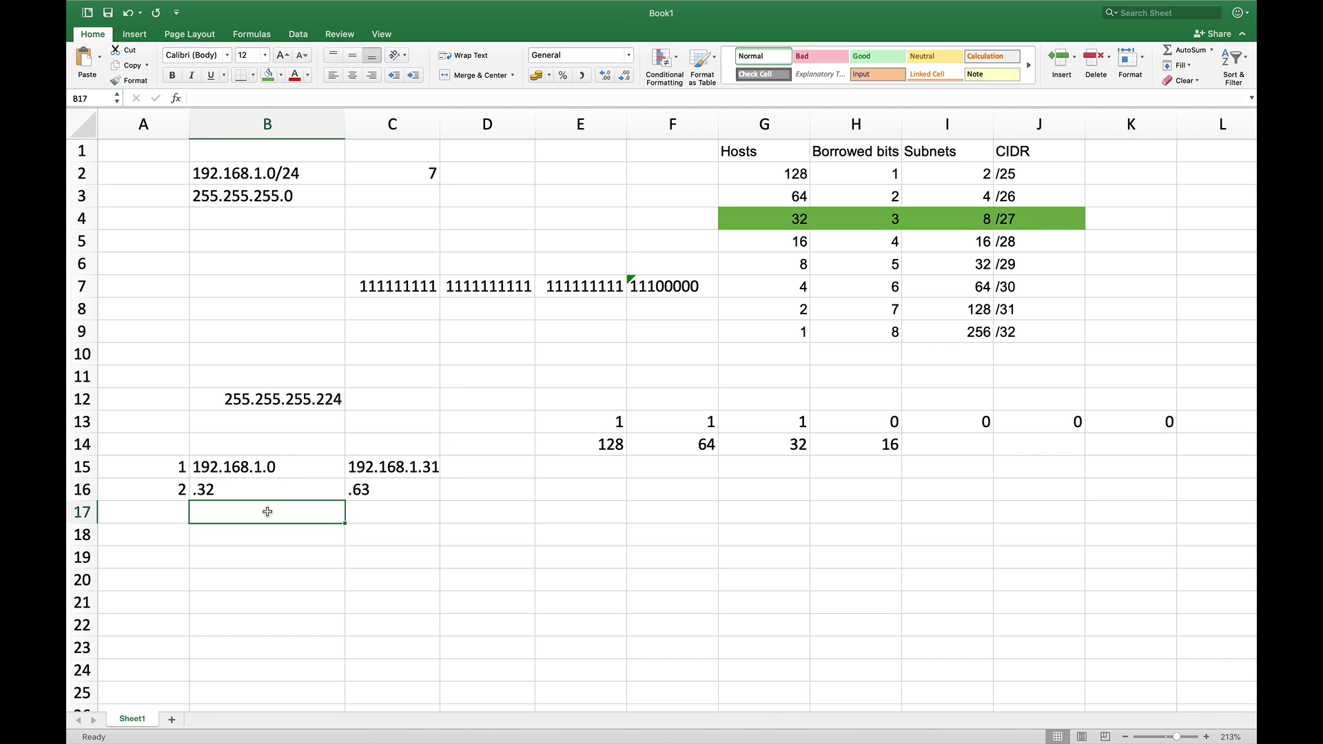
pyautogui.write('.')
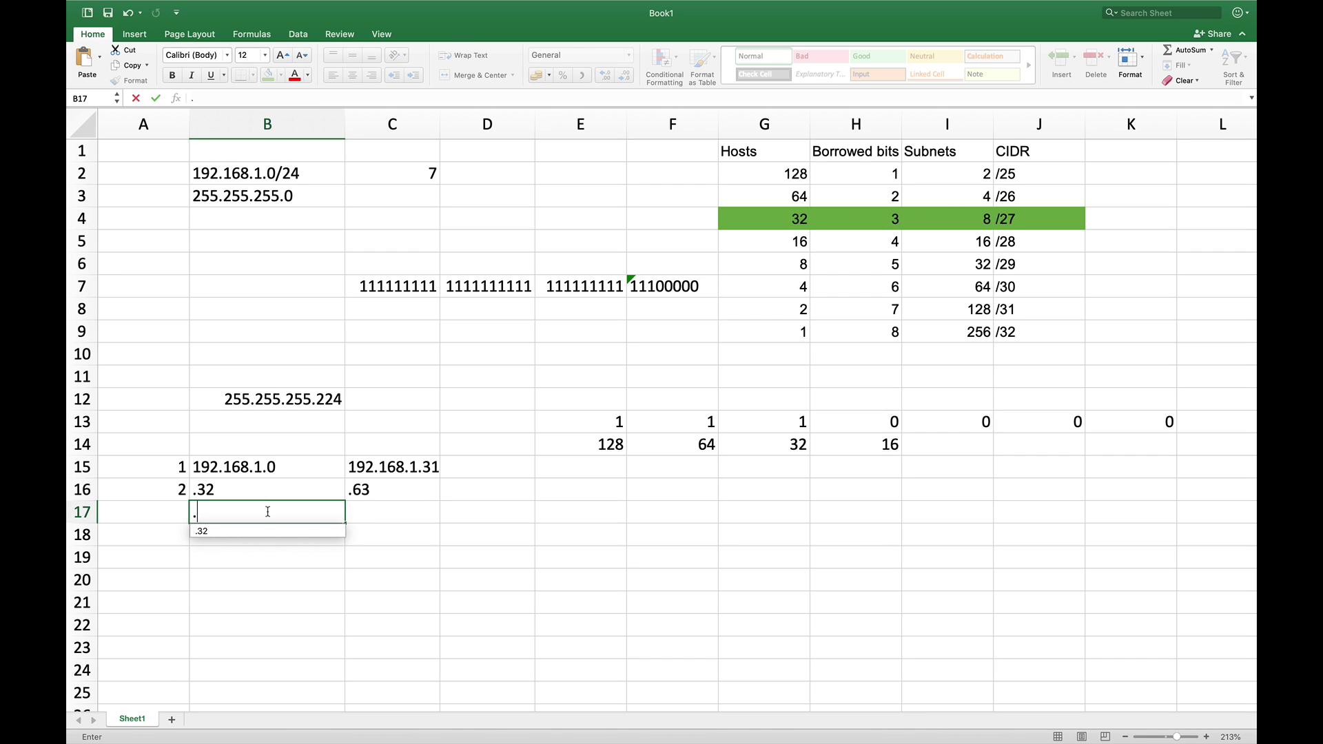
pyautogui.write('6')
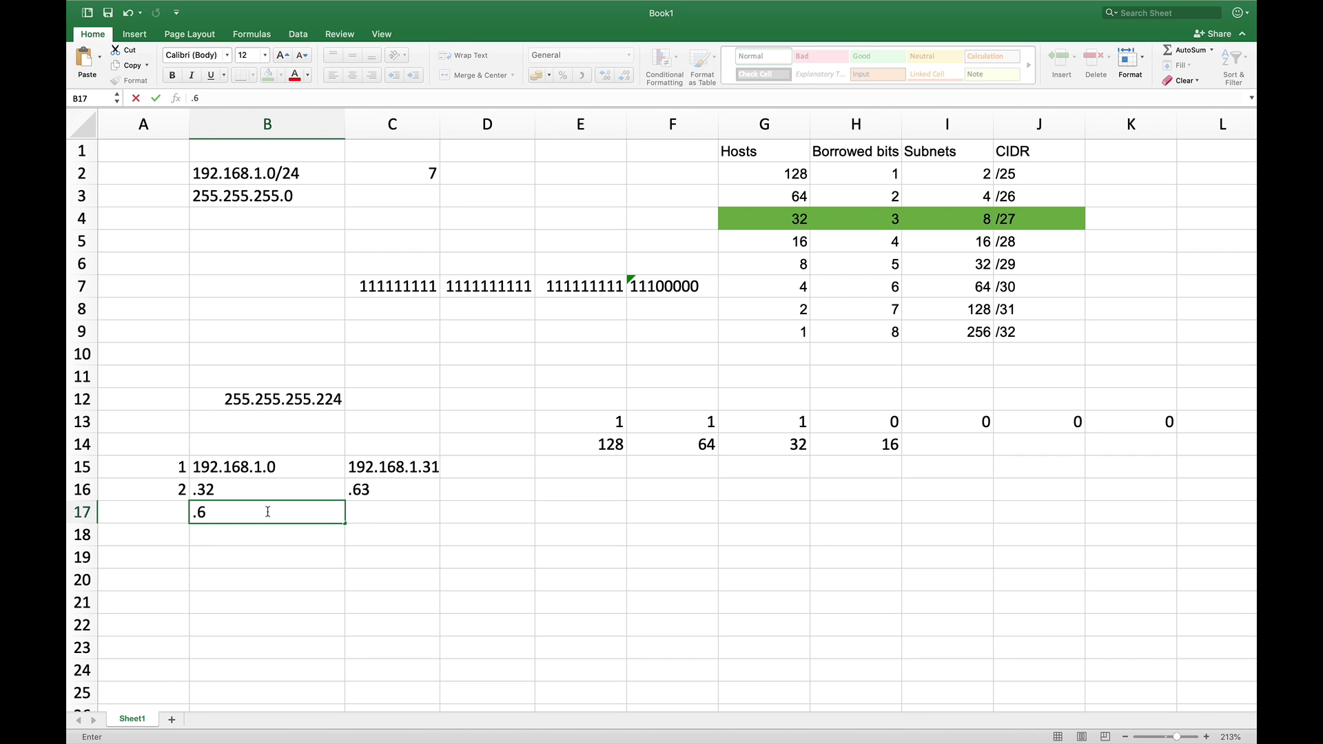
pyautogui.write('4')
pyautogui.press('Tab')
pyautogui.write('.95')
pyautogui.press('Return')
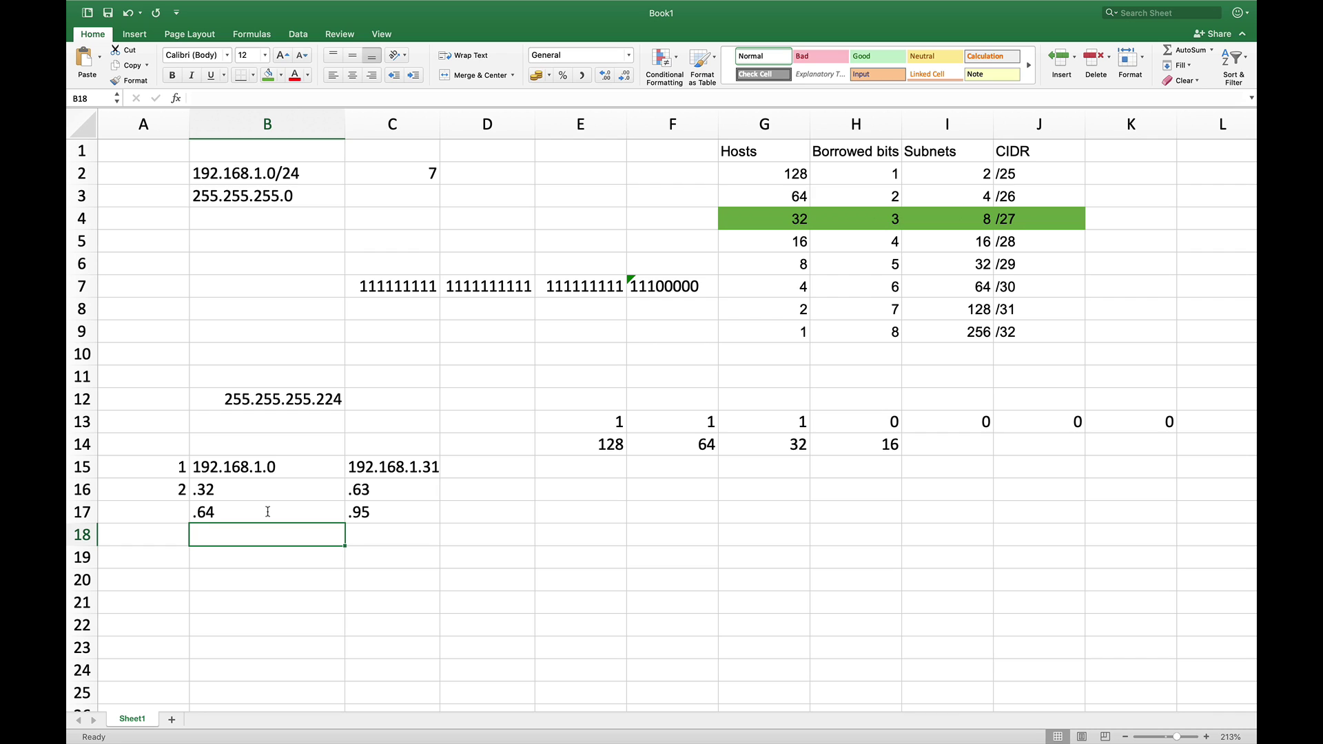
# Enter the fourth subnet's range in row 18, from .96 in B18 to .127 in C18
pyautogui.write('.96')
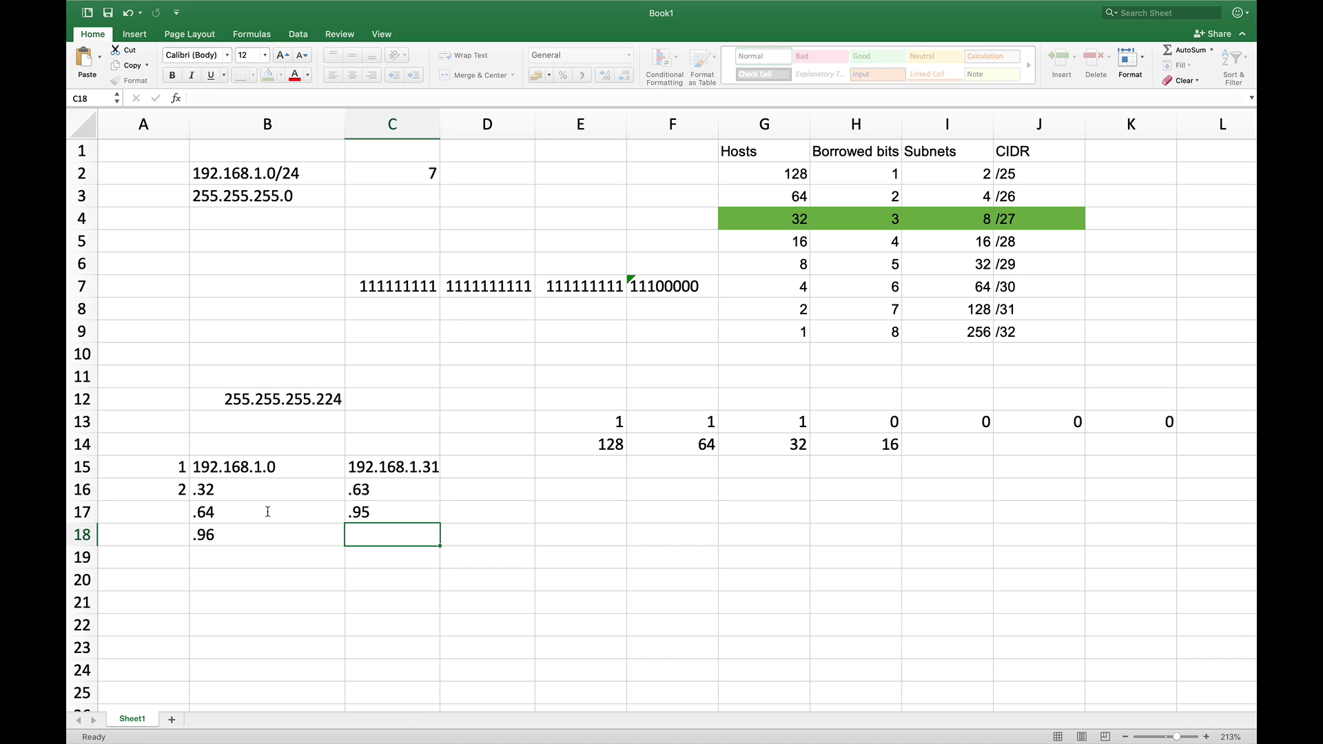
pyautogui.press('Tab')
pyautogui.write('.127')
pyautogui.press('Return')
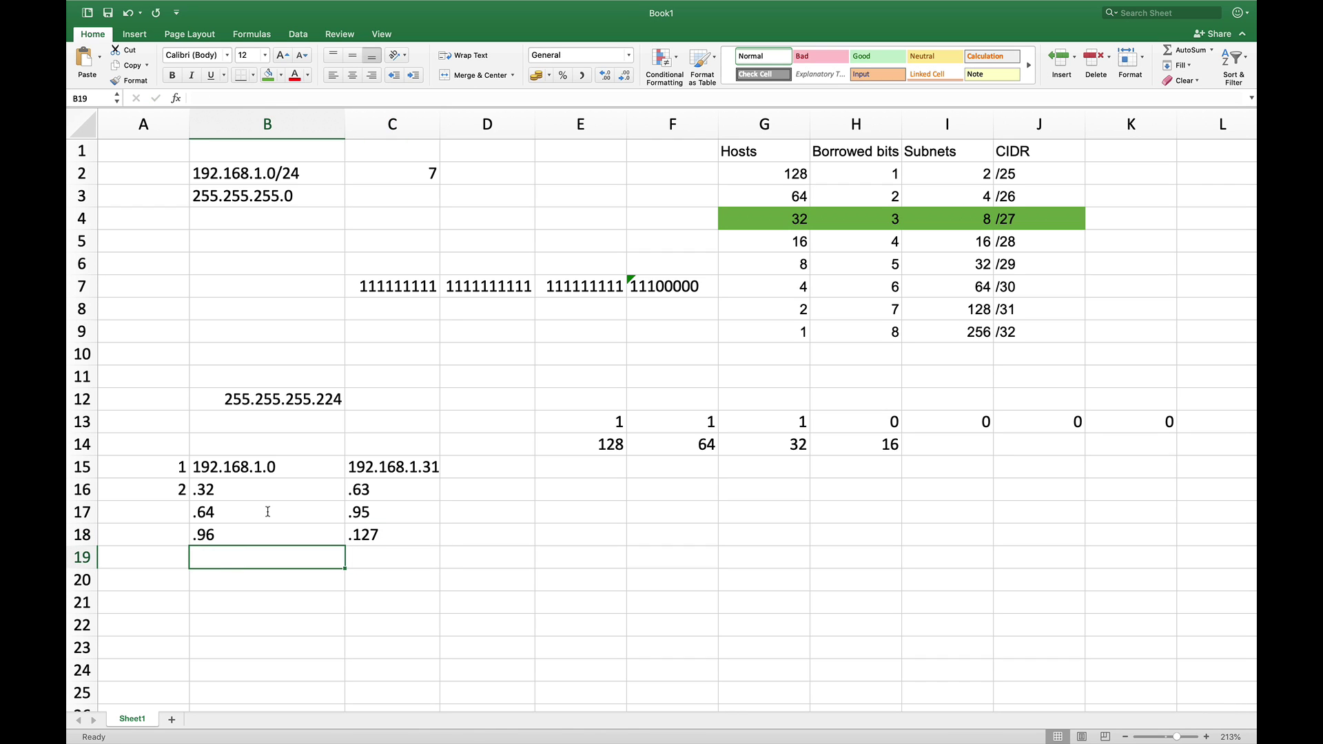
# Enter the fifth subnet's range in row 19, from .128 in B19 to .159 in C19
pyautogui.write('.128')
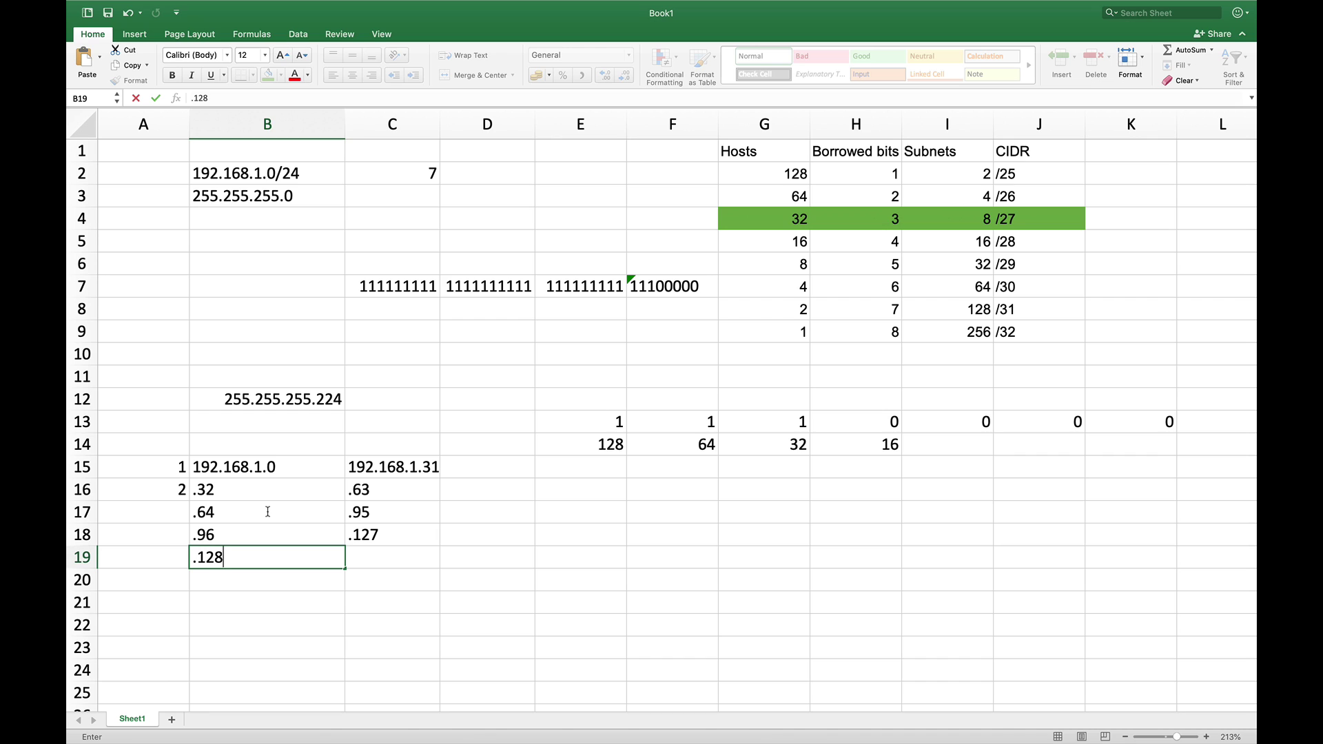
pyautogui.press('Tab')
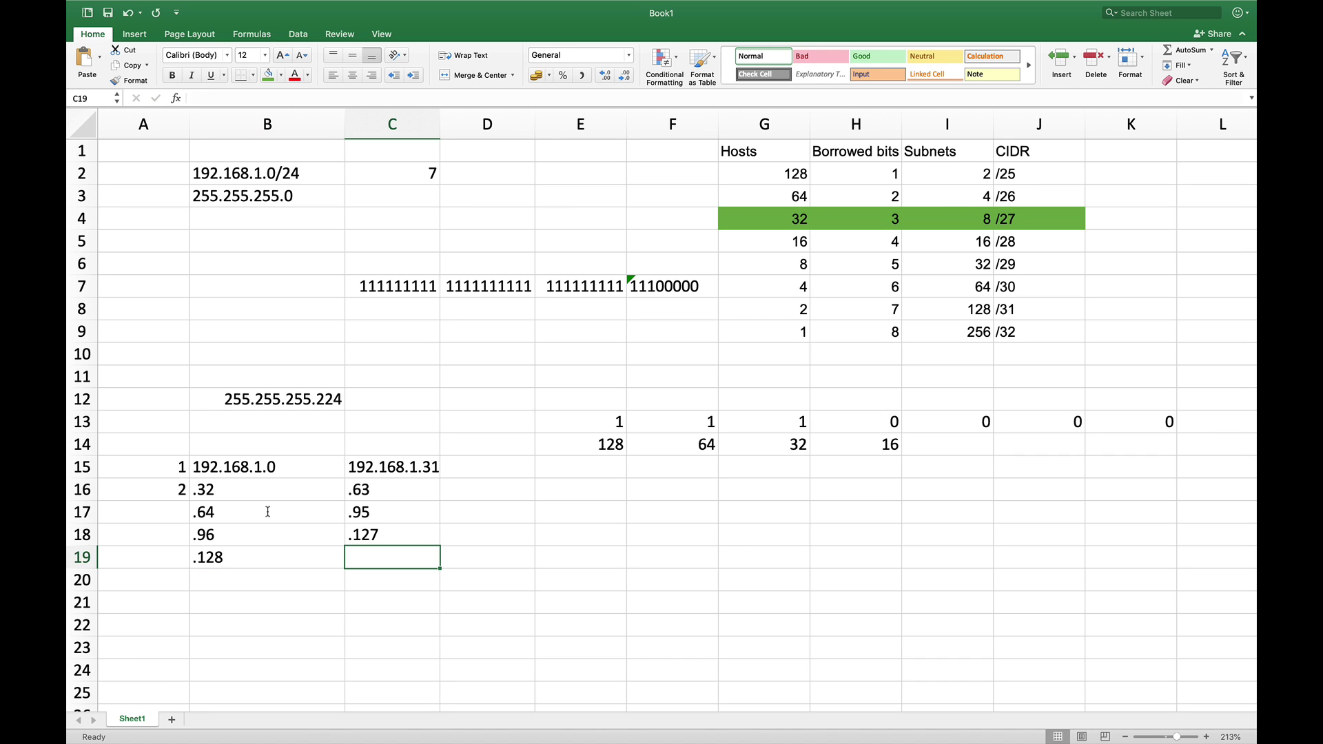
pyautogui.write('159')
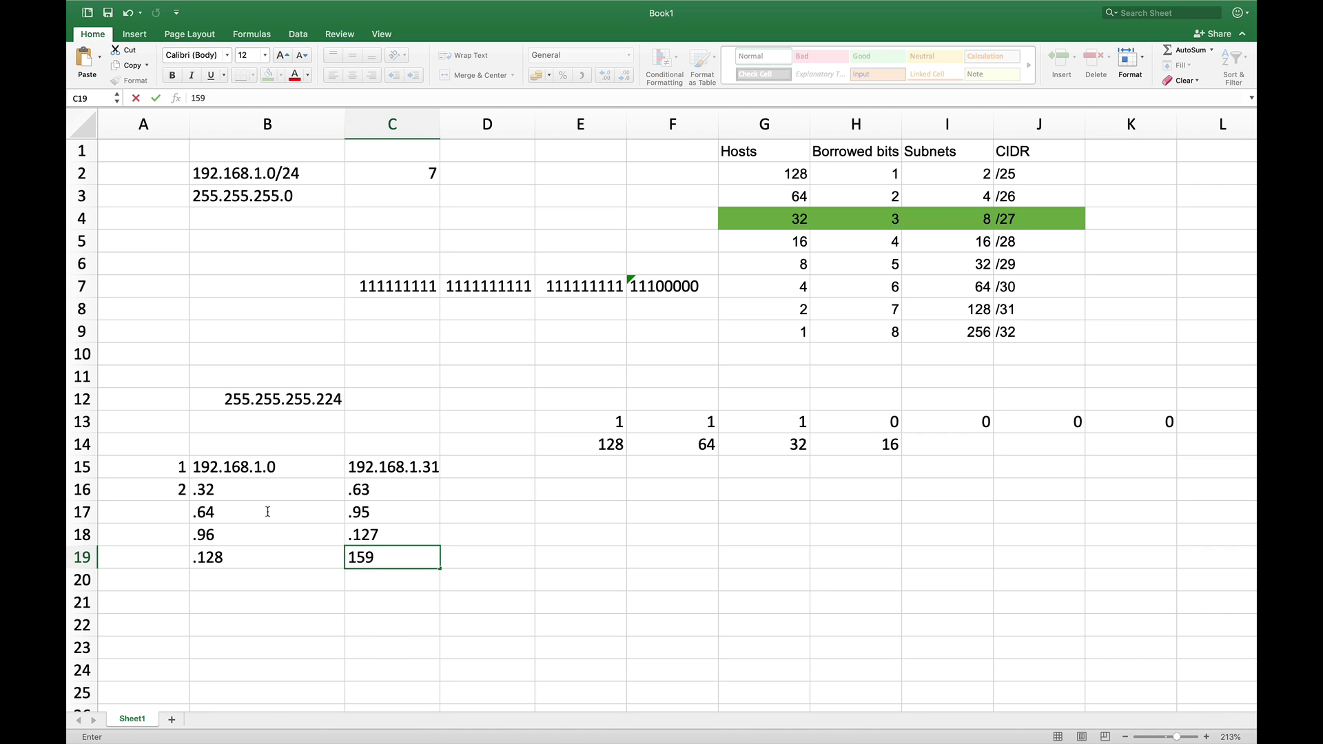
pyautogui.press('BackSpace')
pyautogui.press('BackSpace')
pyautogui.press('BackSpace')
pyautogui.write('.')
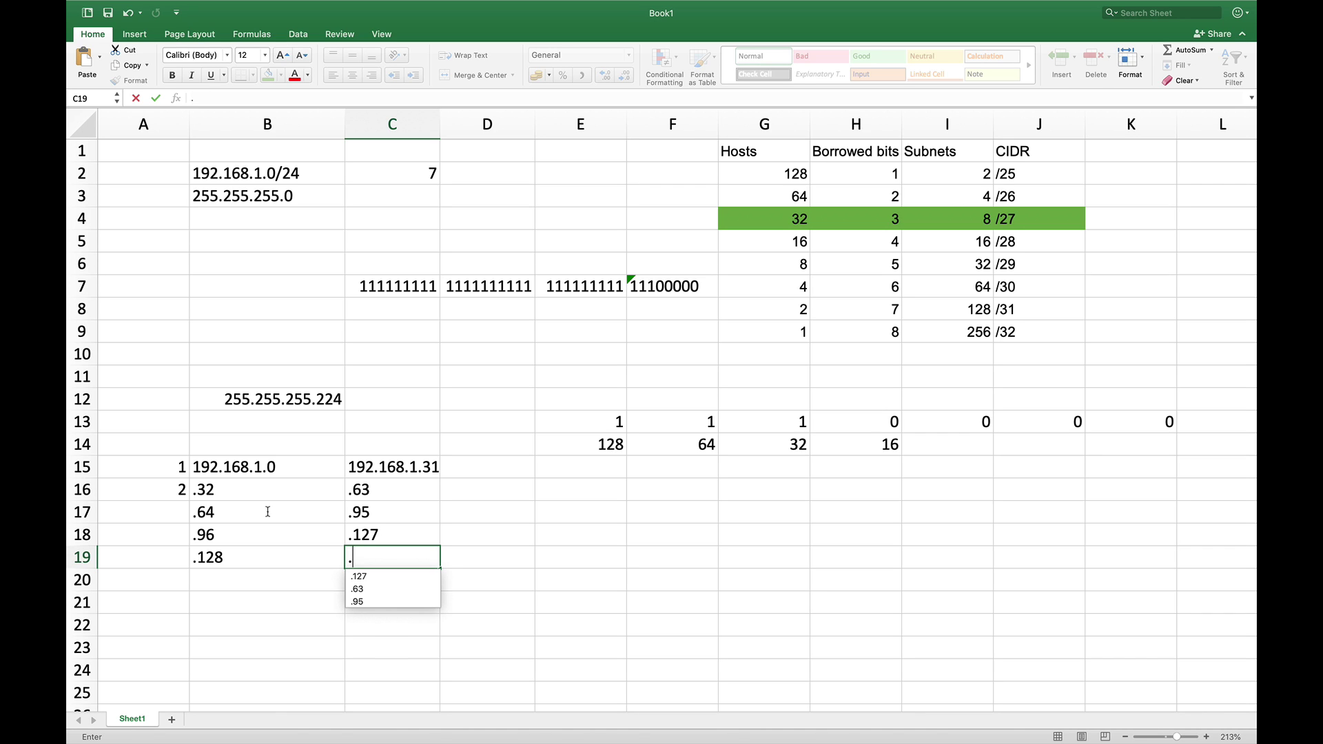
pyautogui.write('159')
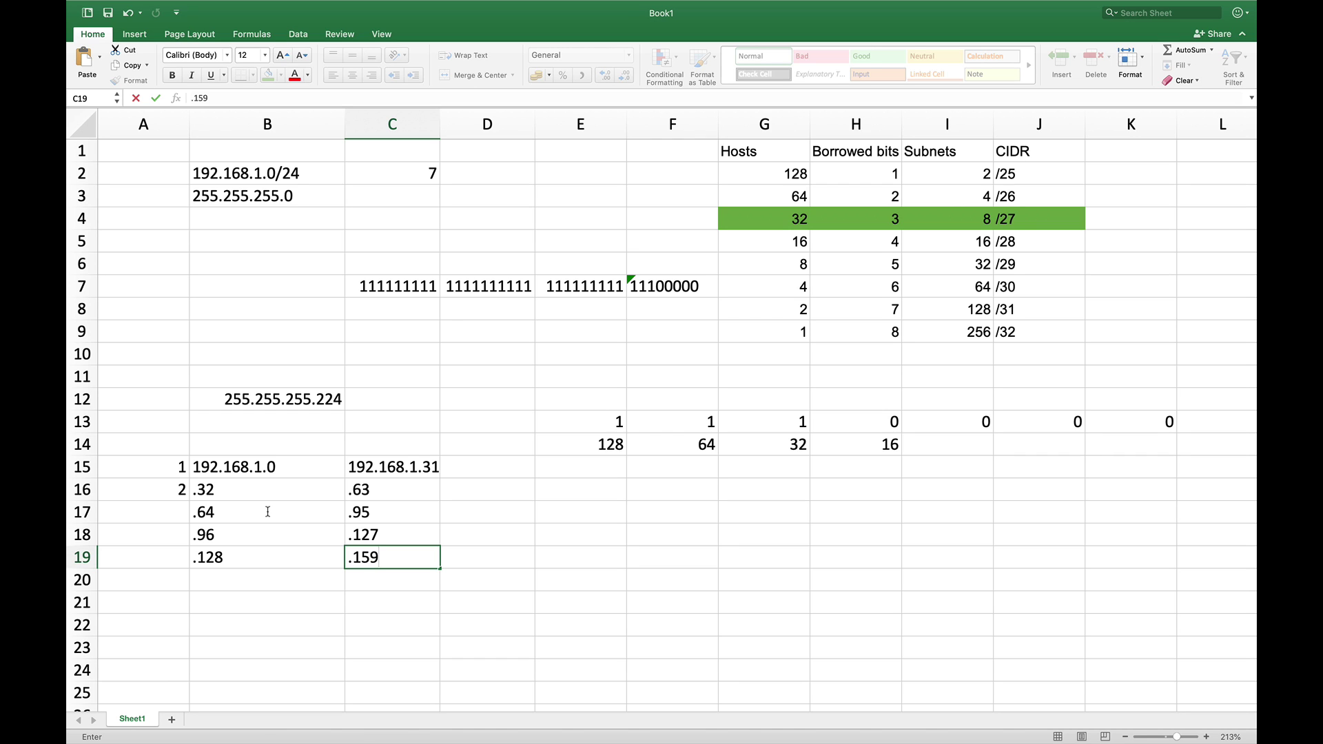
pyautogui.press('Return')
# Enter the sixth subnet's range in row 20, from .160 in B20 to .191 in C20
pyautogui.press('Left')
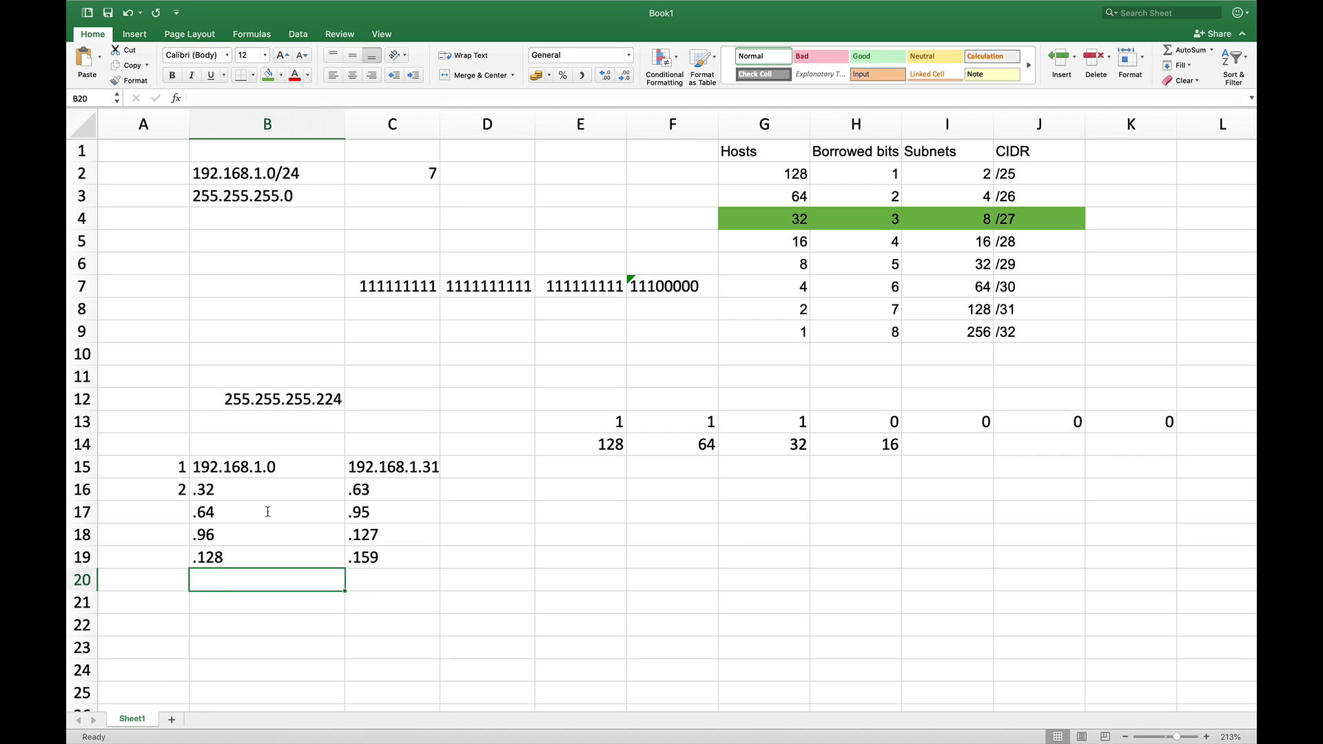
pyautogui.write('.')
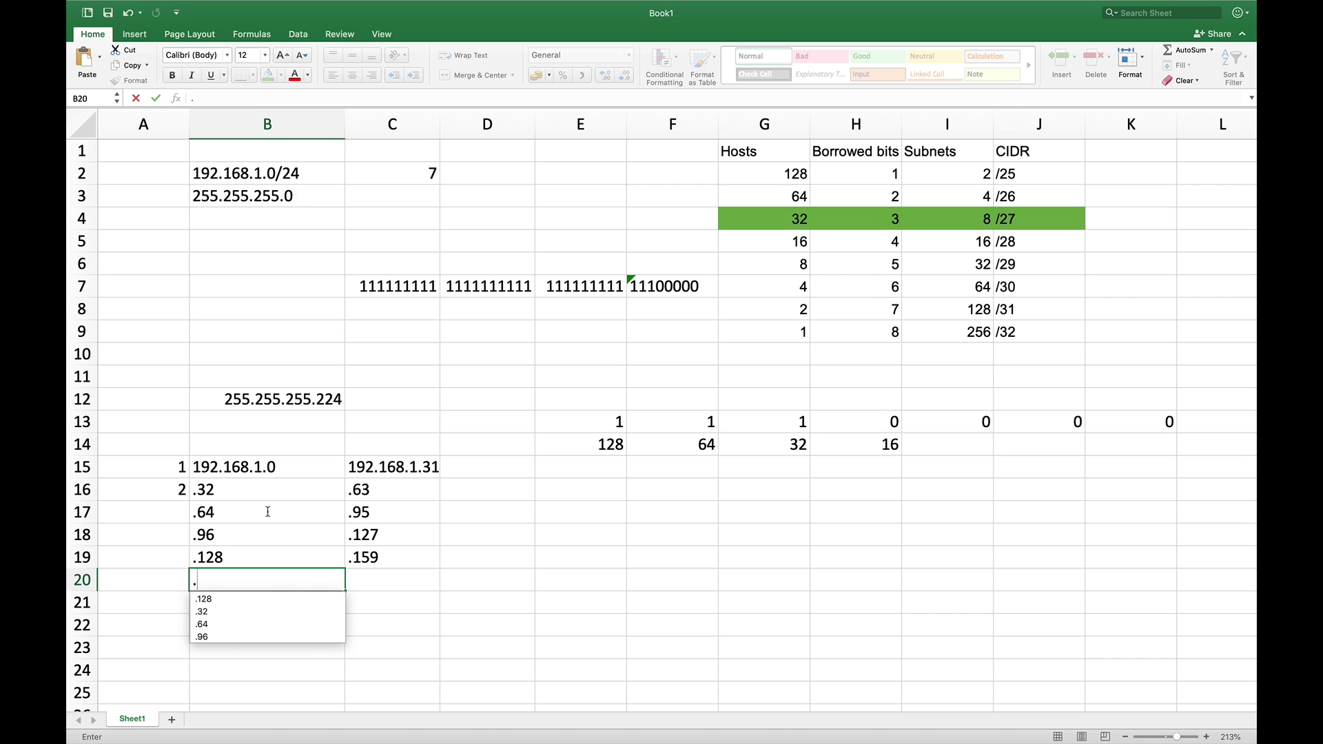
pyautogui.write('160')
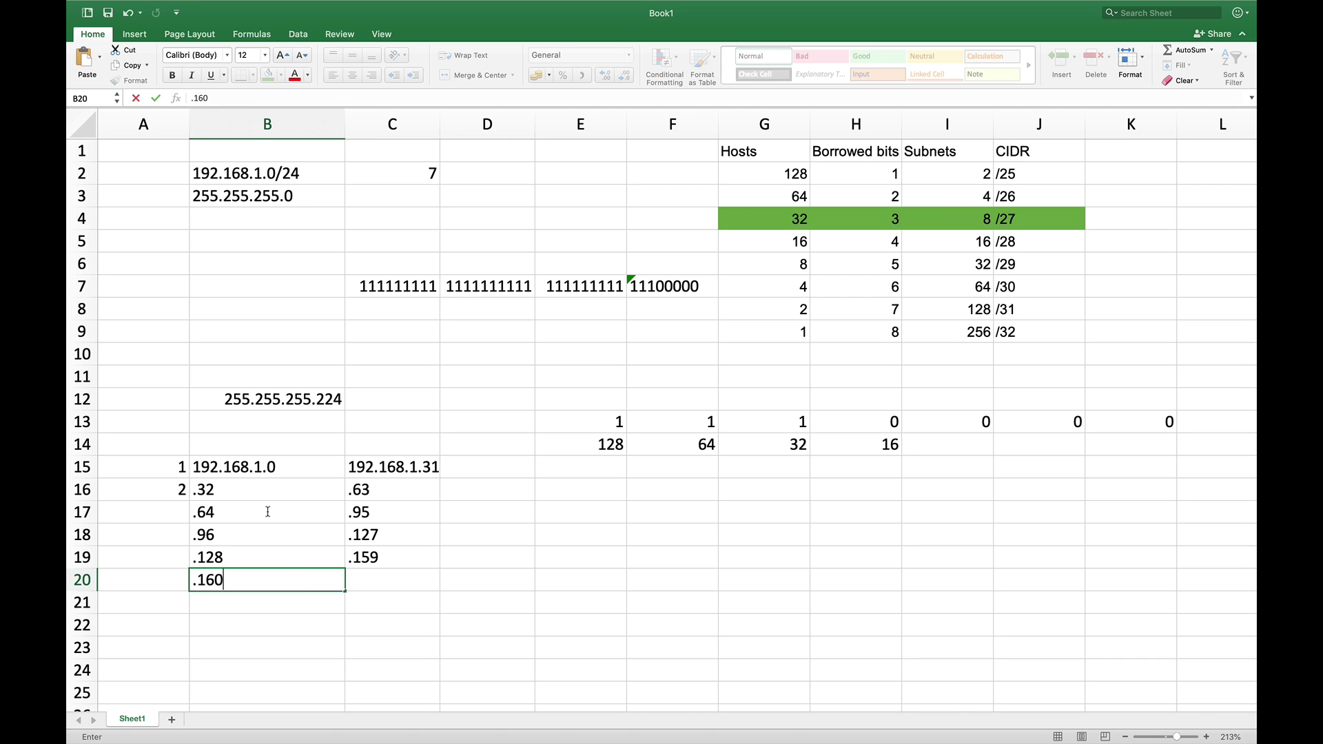
pyautogui.press('Tab')
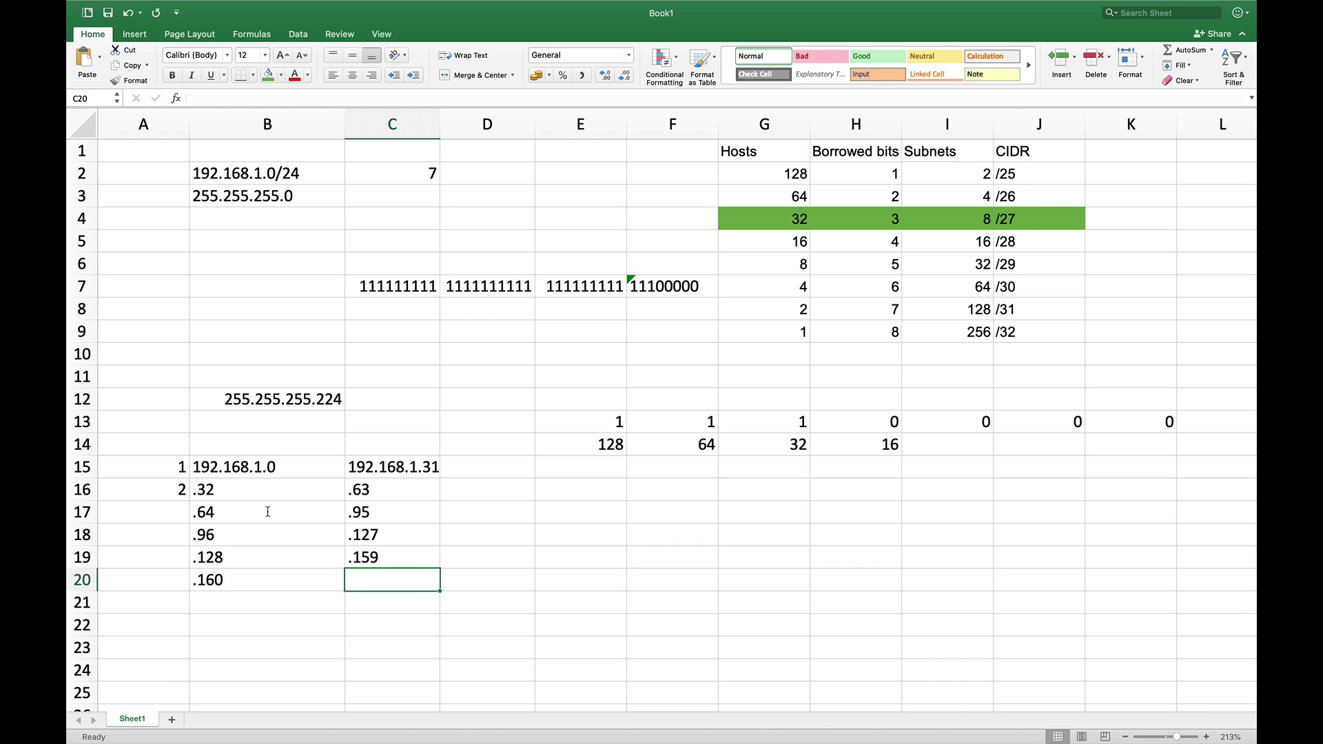
pyautogui.write('.19')
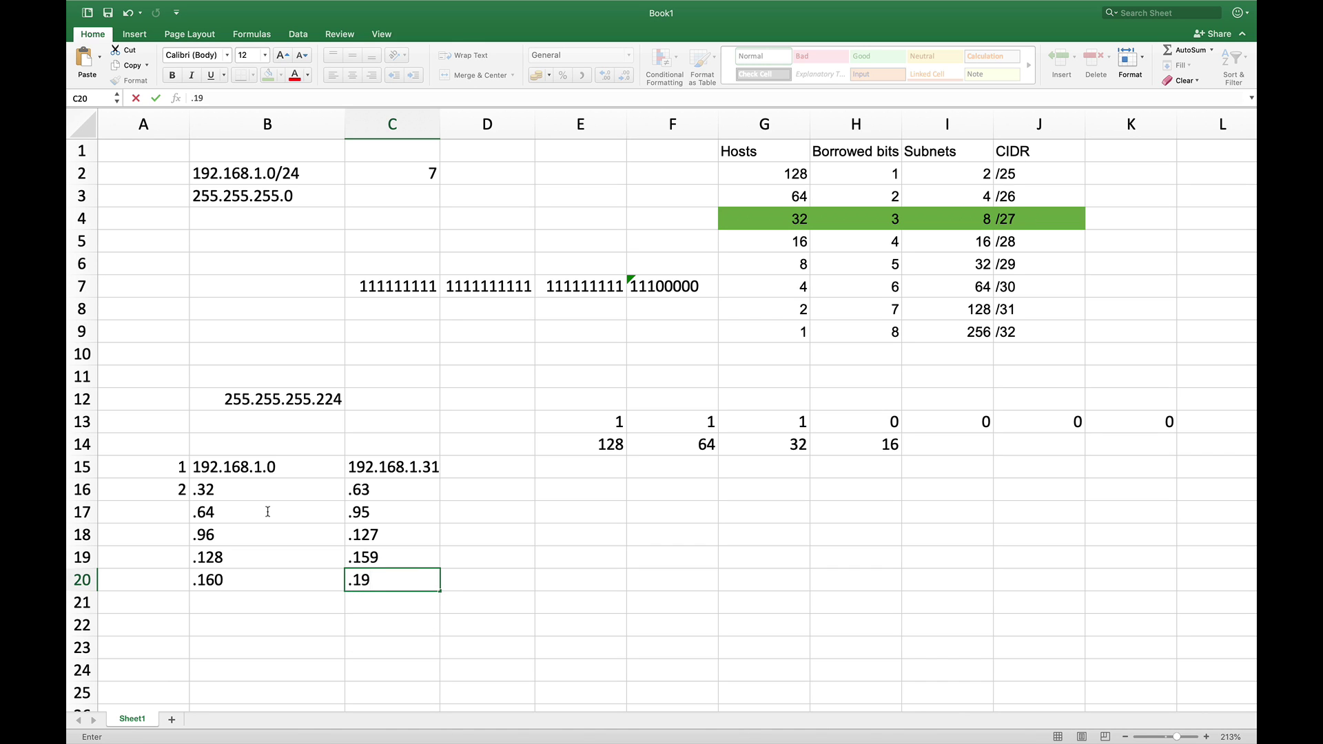
pyautogui.write('1')
pyautogui.press('Return')
# Enter the seventh subnet's range in row 21, from .192 in B21 to .223 in C21
pyautogui.press('Left')
pyautogui.write('.')
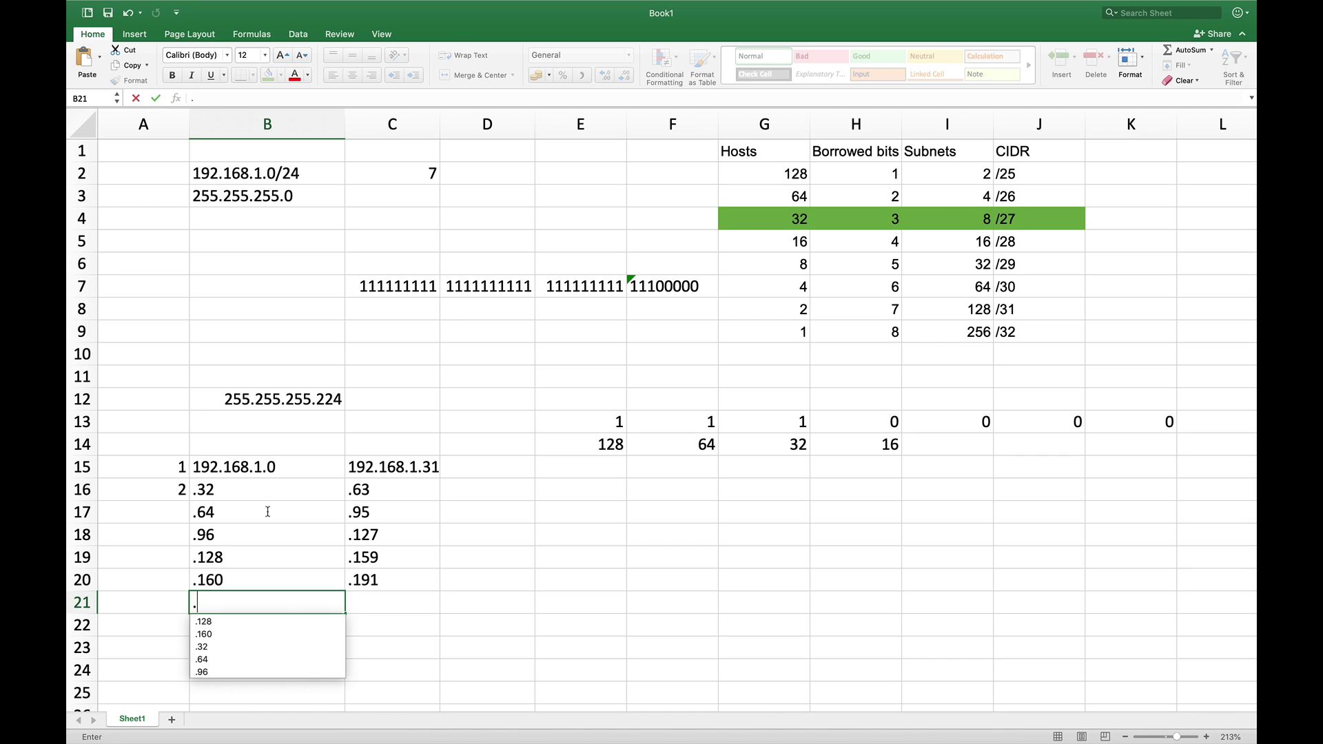
pyautogui.write('192')
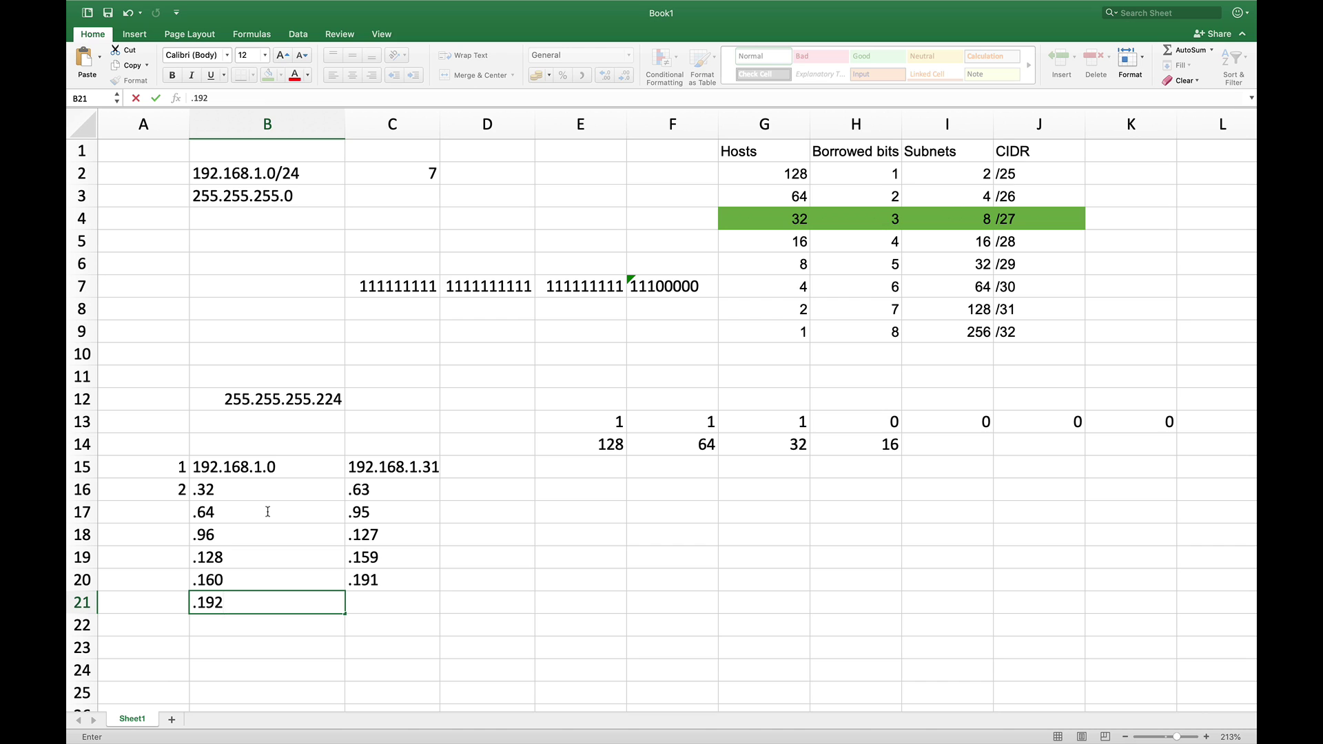
pyautogui.press('Tab')
pyautogui.write('.')
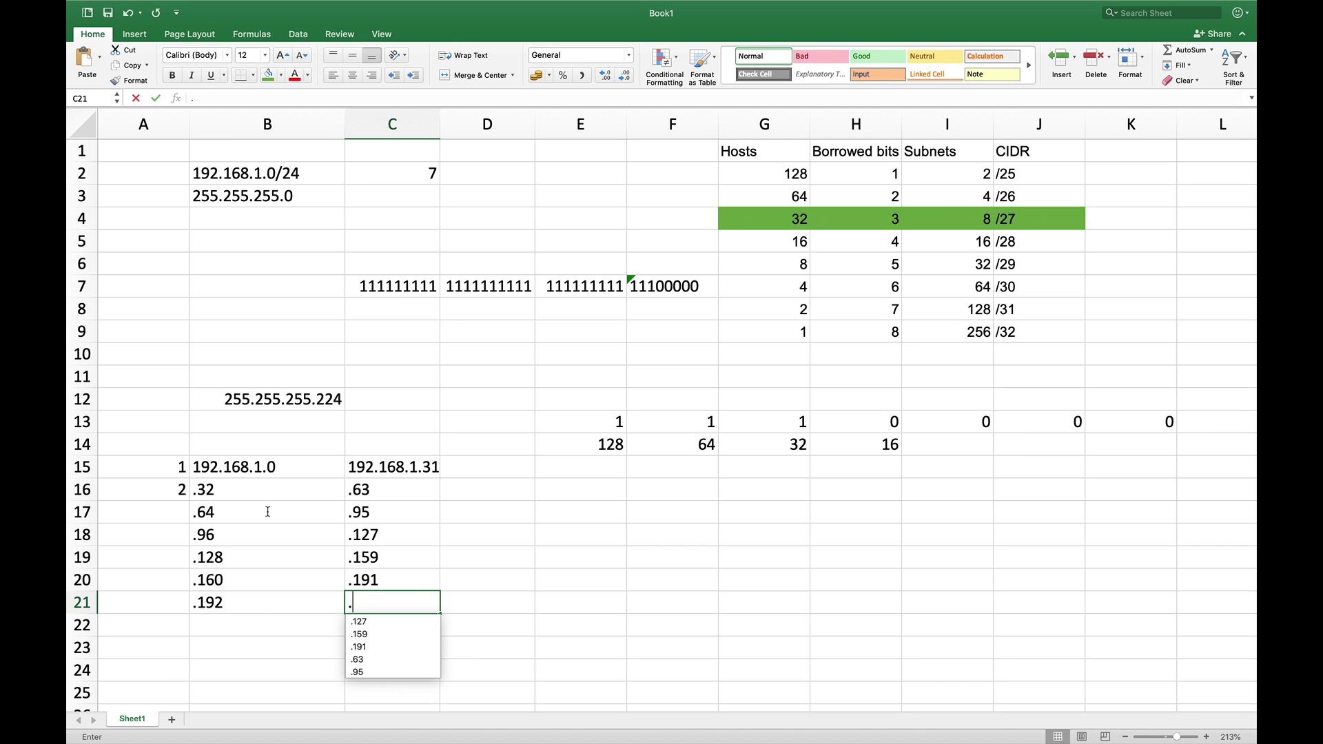
pyautogui.write('223')
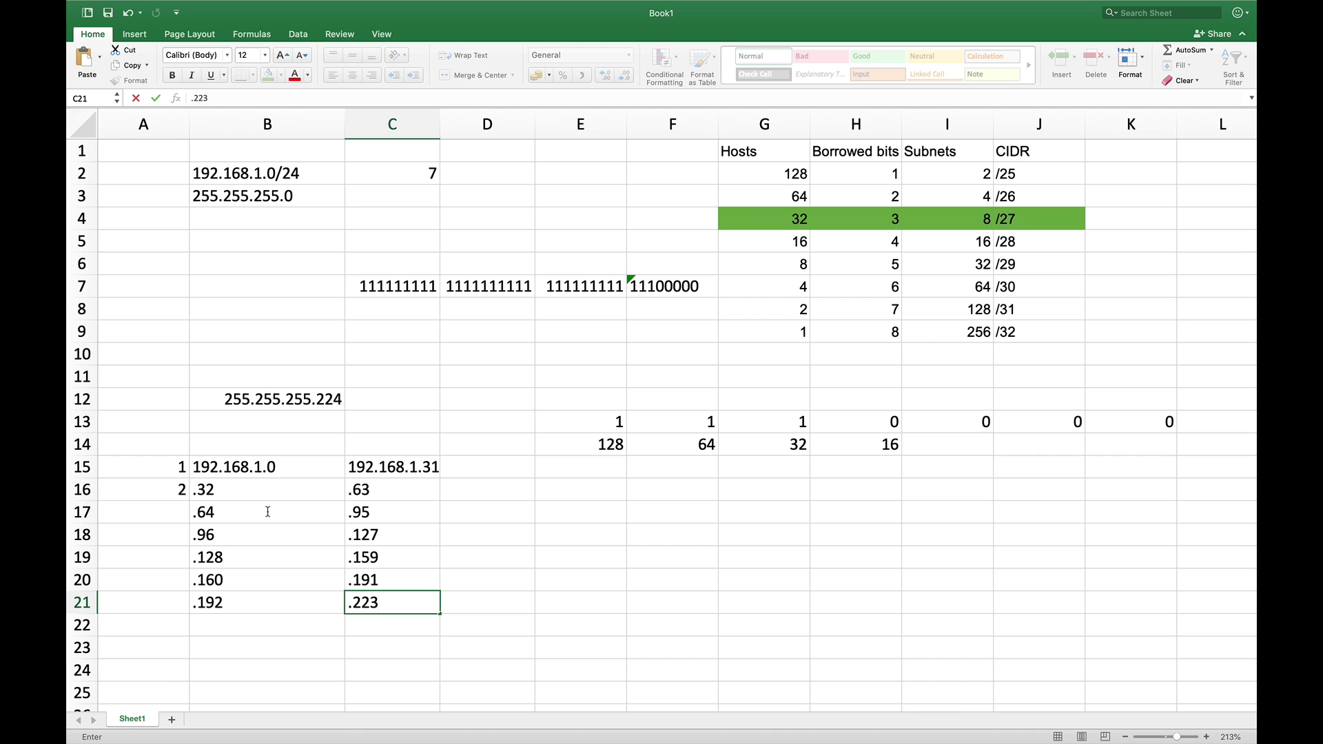
pyautogui.press('Return')
# Enter the eighth subnet's range in row 22, from .224 in B22 to .255 in C22
pyautogui.write('.')
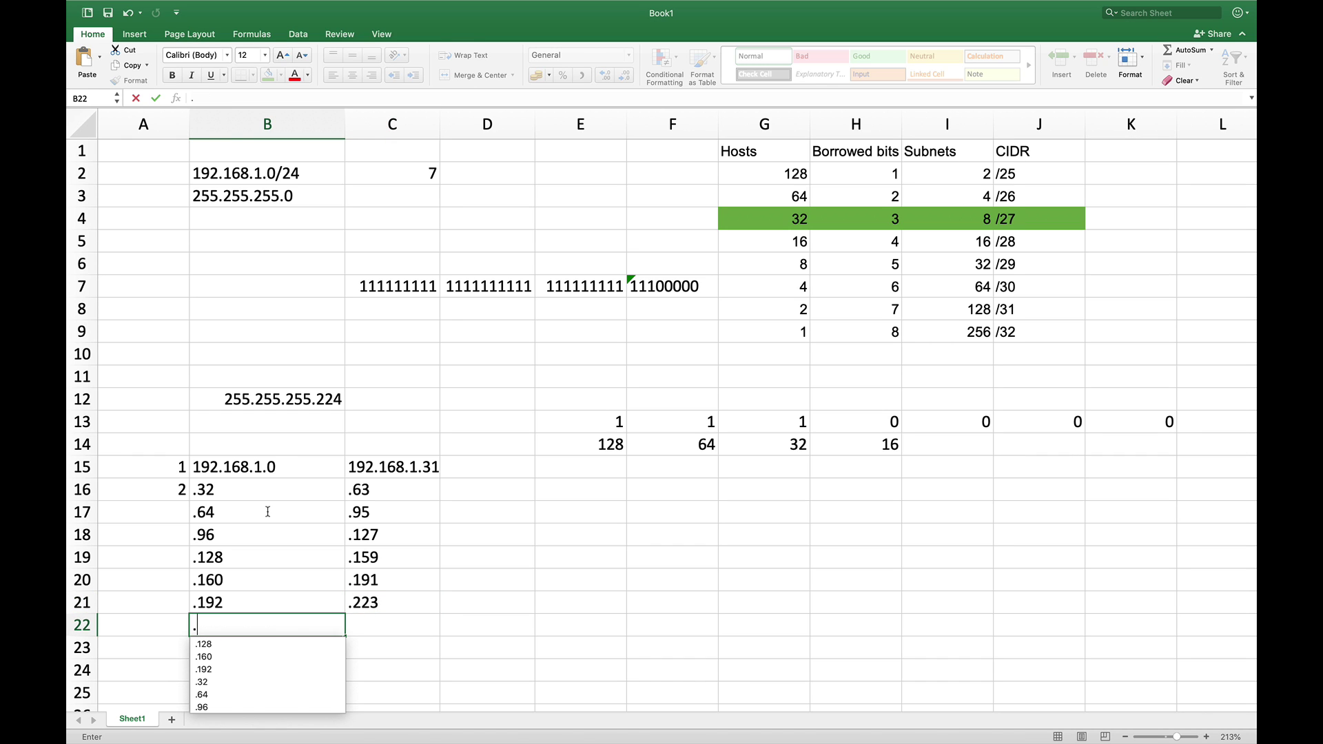
pyautogui.write('224')
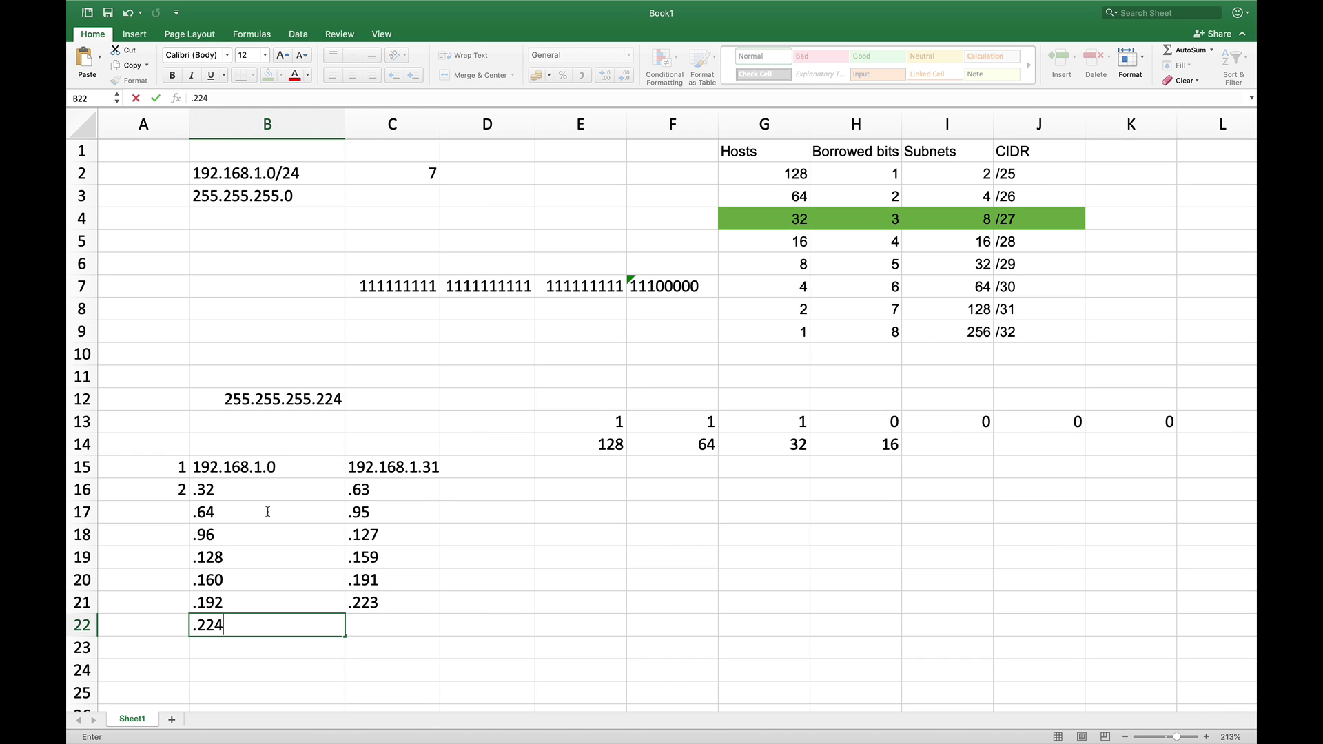
pyautogui.press('Tab')
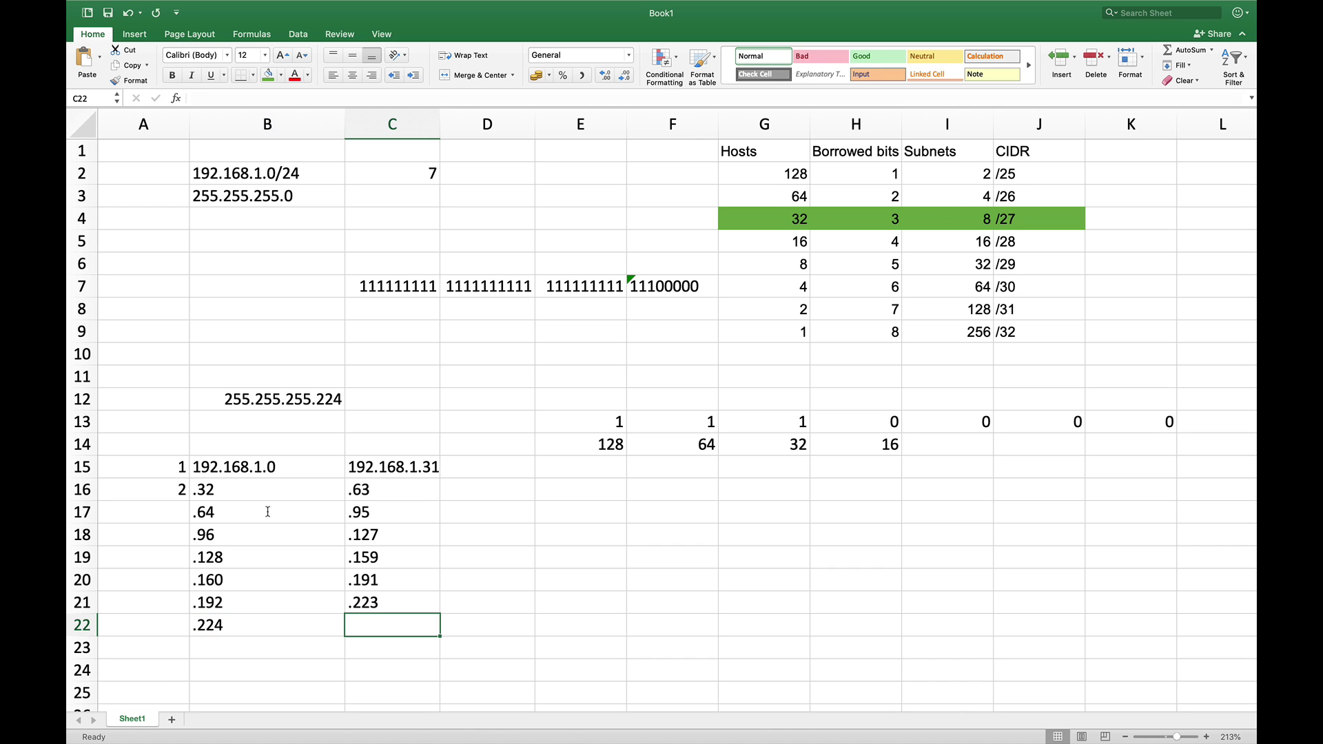
pyautogui.write('.255')
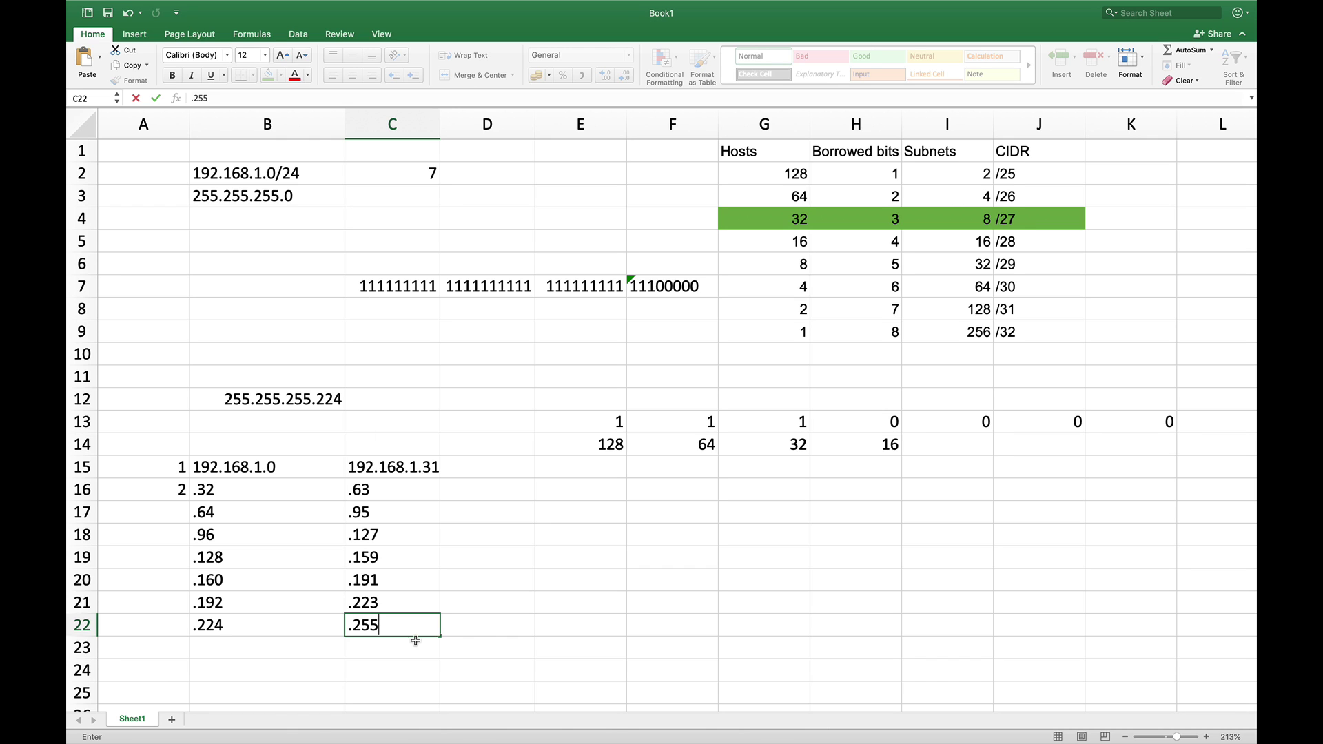
# Number the remaining subnets 3 through 8 in cells A17 to A22
pyautogui.click(179, 514)
pyautogui.write('3')
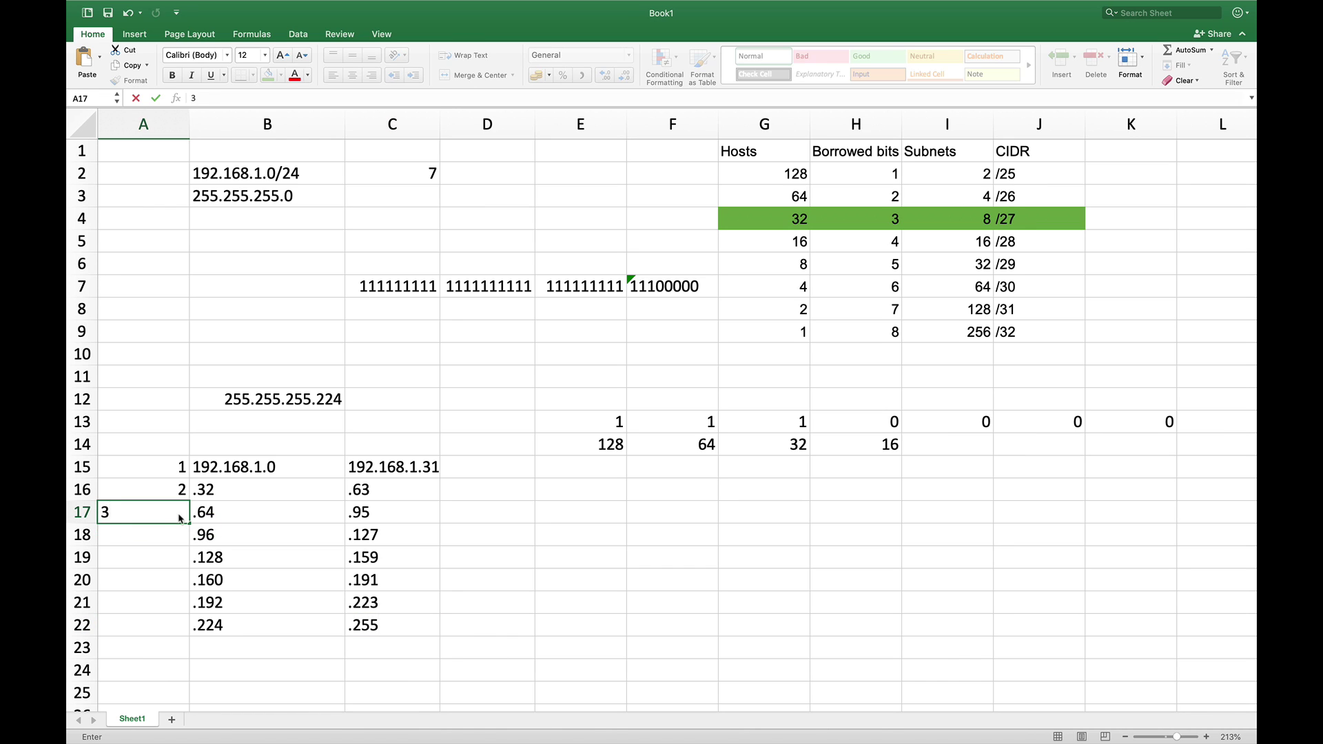
pyautogui.press('Return')
pyautogui.write('4')
pyautogui.press('Return')
pyautogui.write('5')
pyautogui.press('Return')
pyautogui.write('6')
pyautogui.press('Return')
pyautogui.write('7')
pyautogui.press('Return')
pyautogui.write('8')
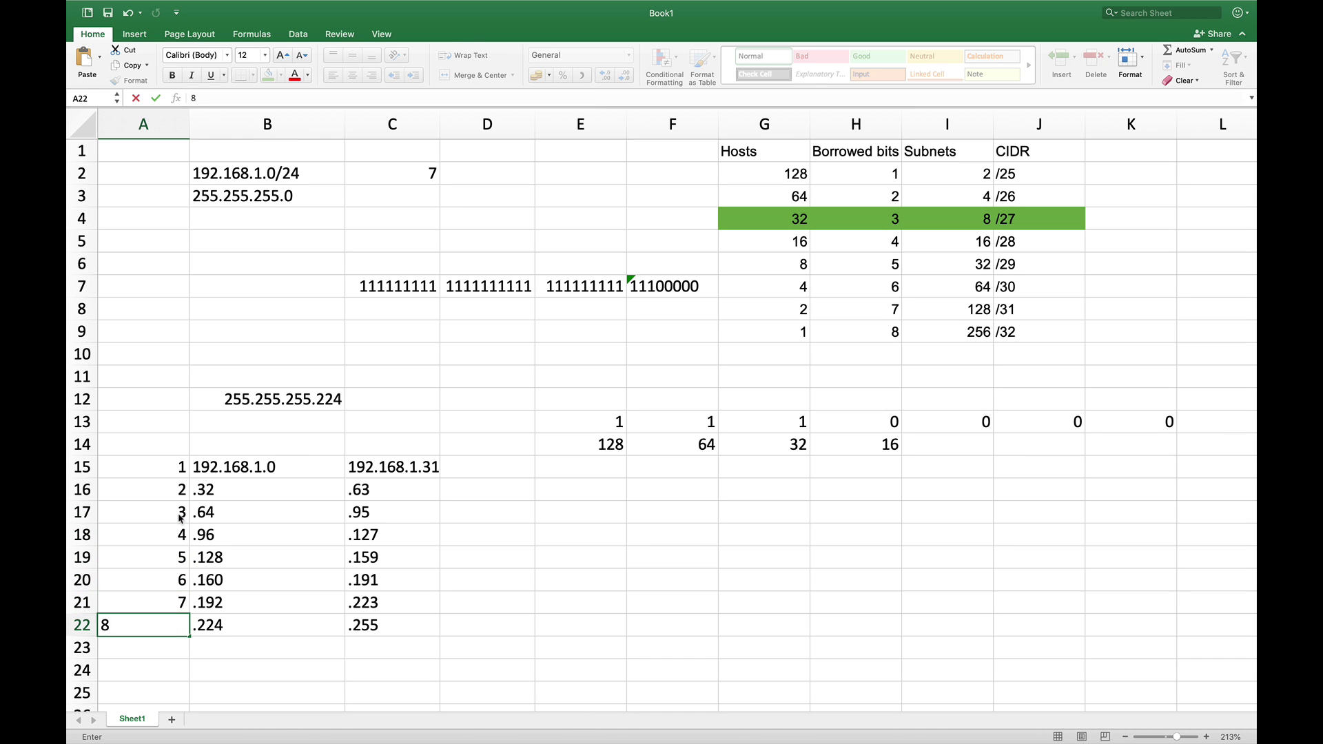
pyautogui.press('Return')
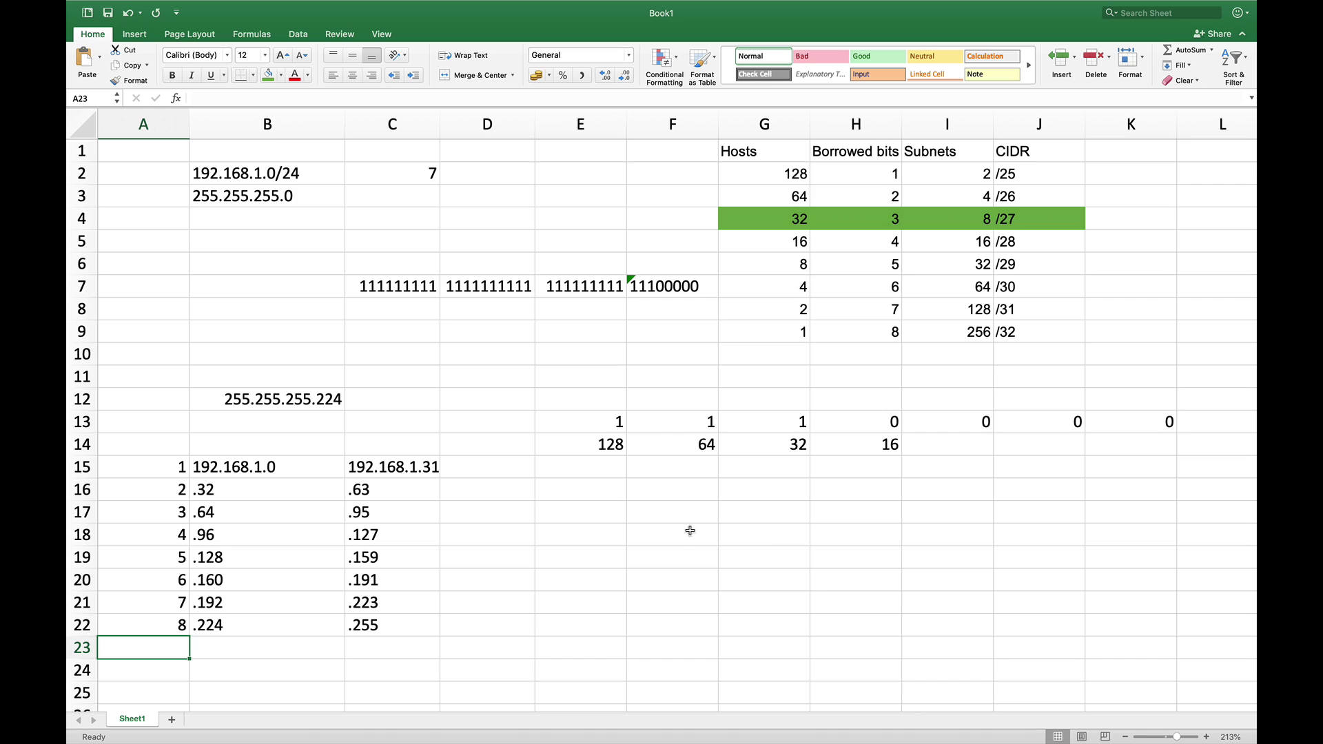
# Enter the new example address 192.168.1.56/30 in cell F17
pyautogui.click(655, 518)
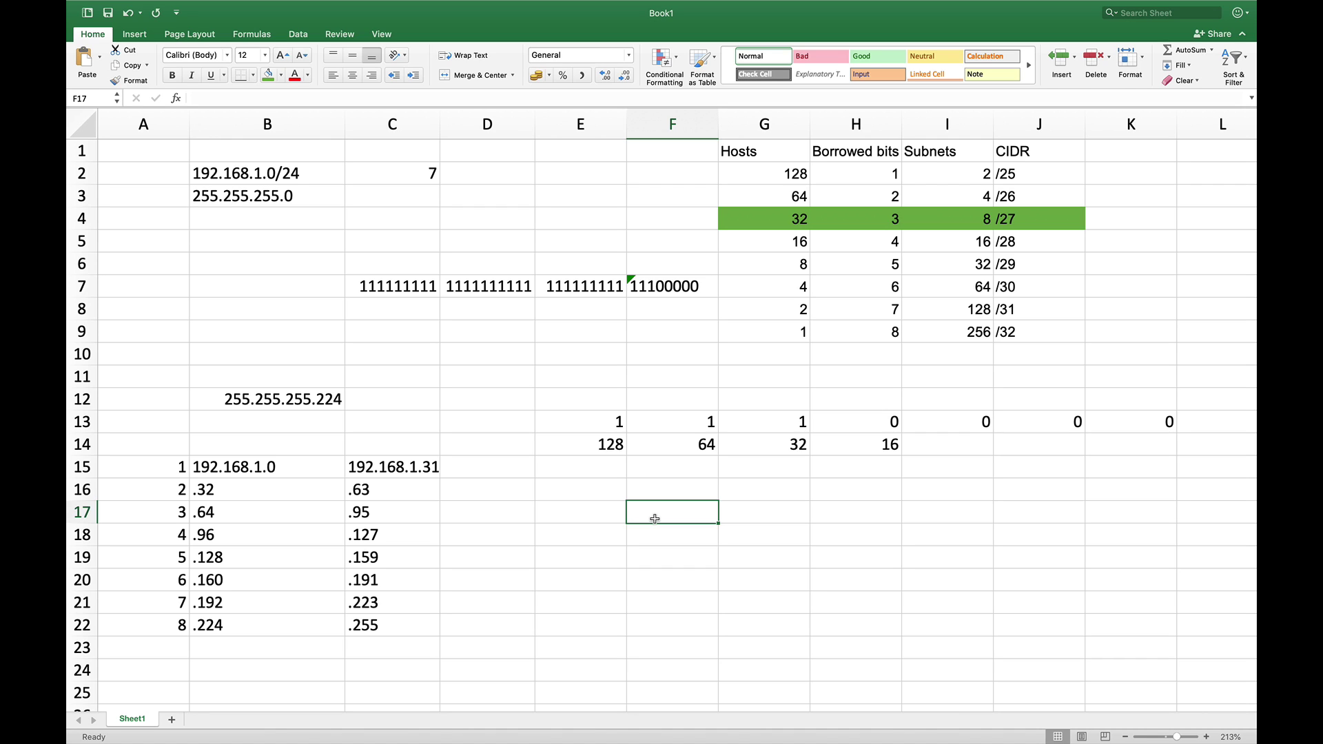
pyautogui.write('192.')
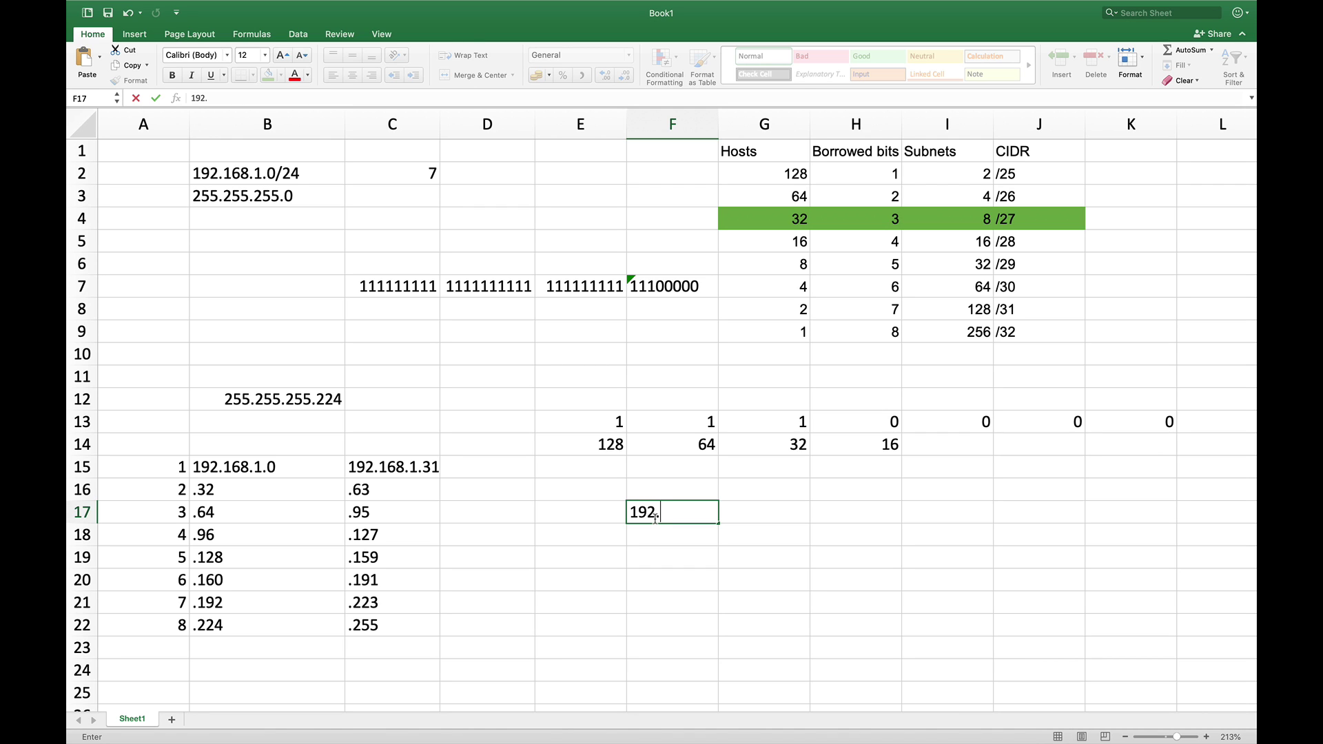
pyautogui.write('168.1.56/30')
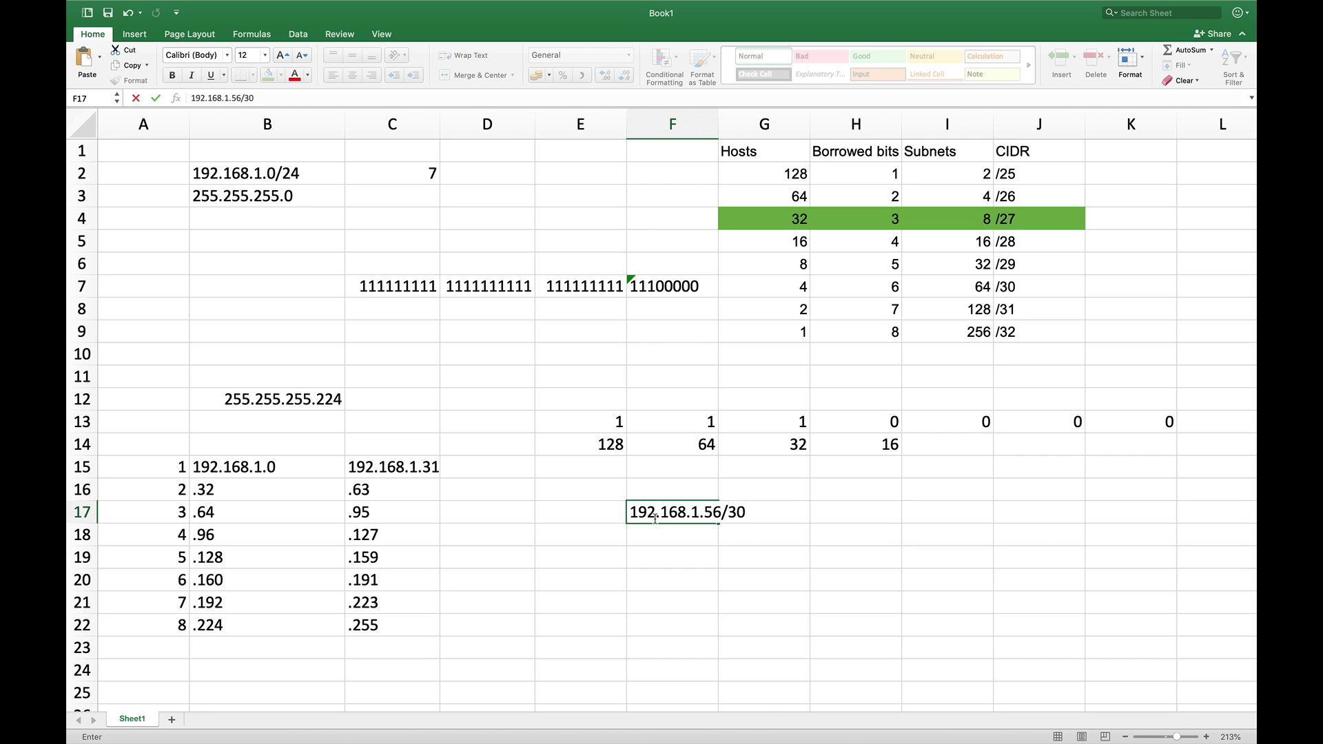
pyautogui.press('Return')
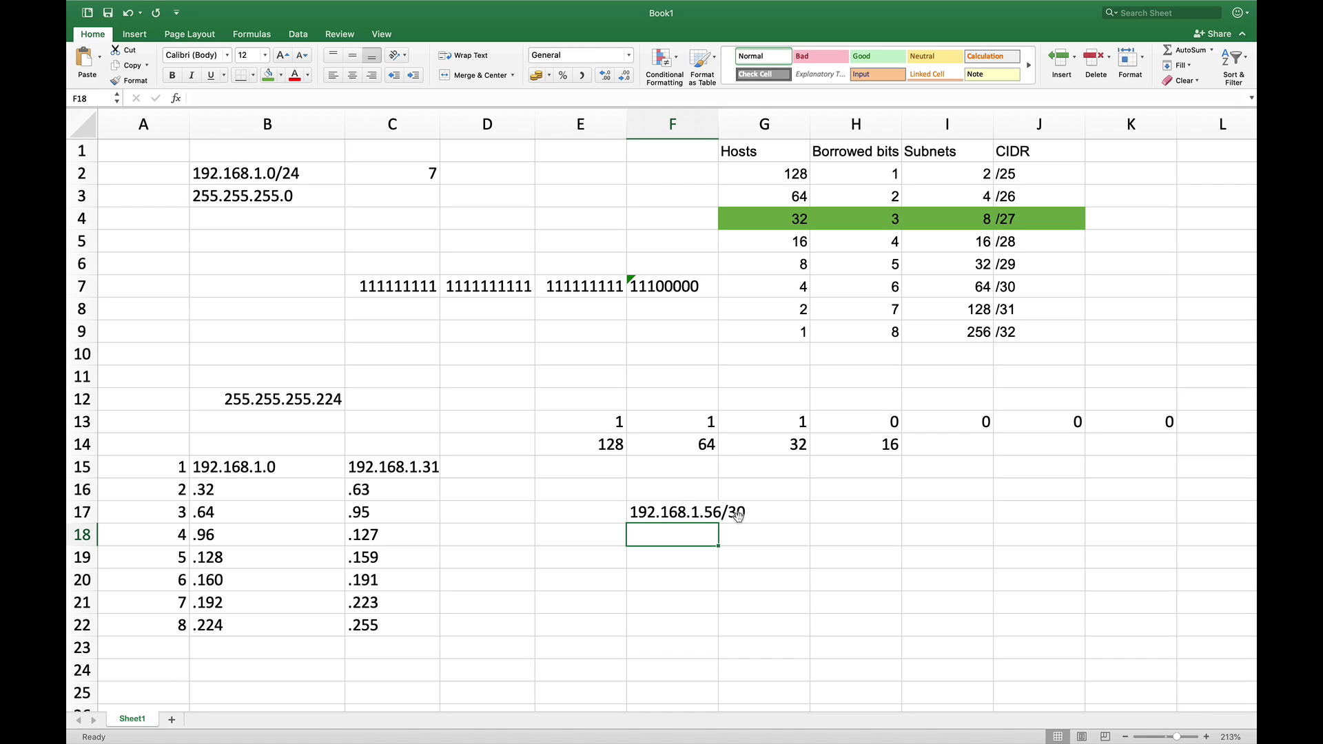
# Examine the borrowed bits, subnets and hosts in the reference table's /30 row for the address in F17
pyautogui.click(687, 515)
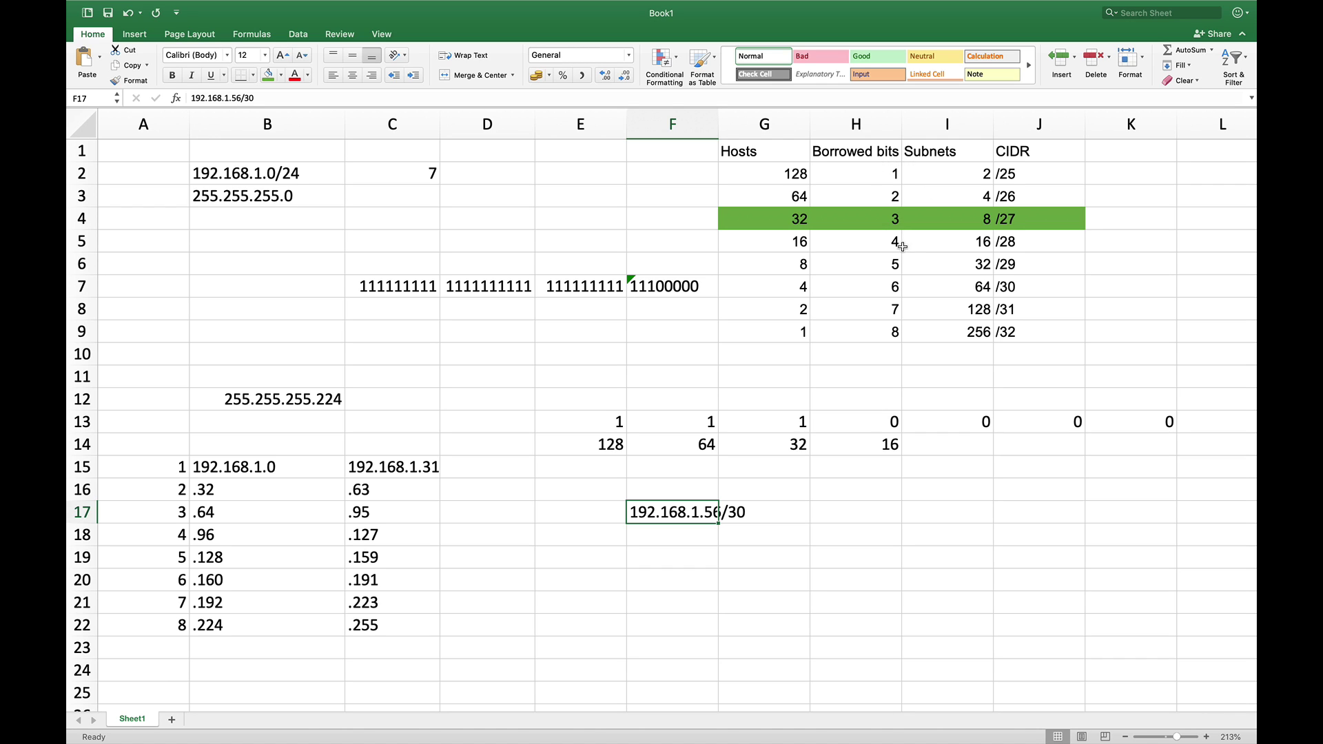
pyautogui.click(895, 286)
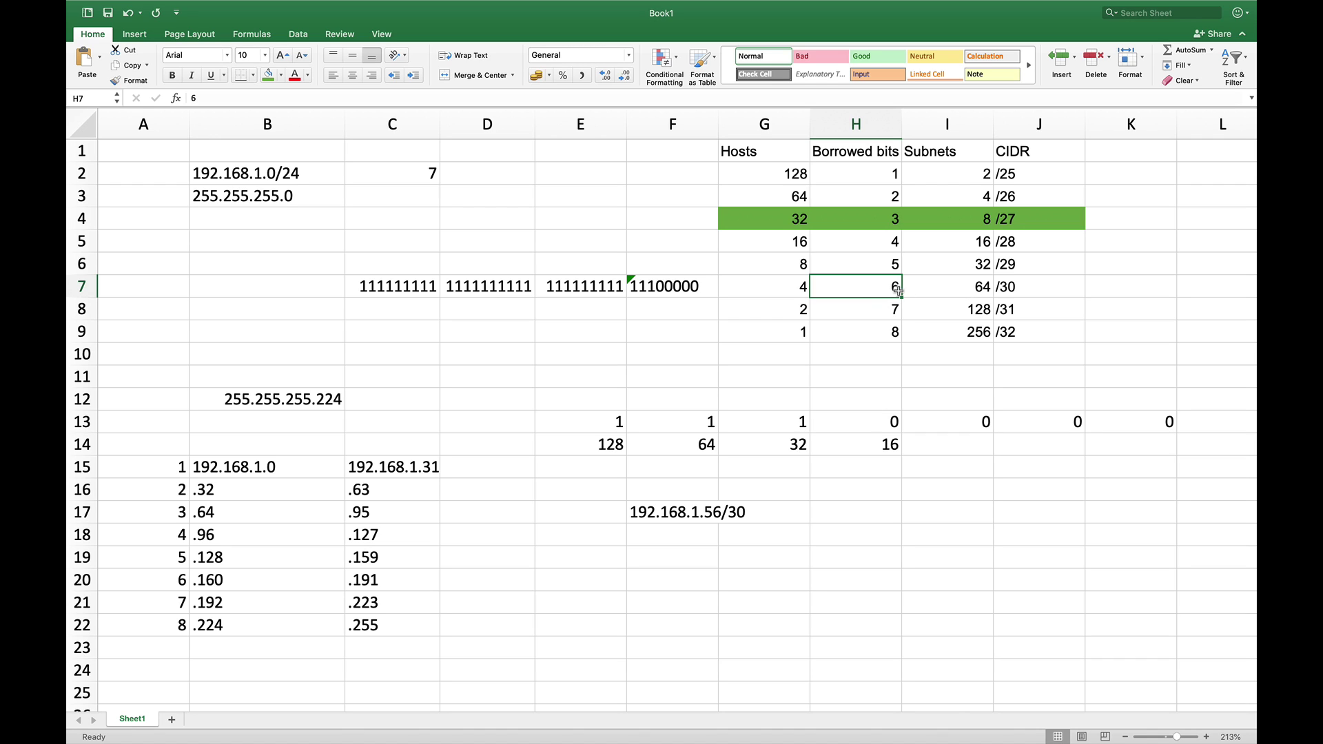
pyautogui.click(983, 291)
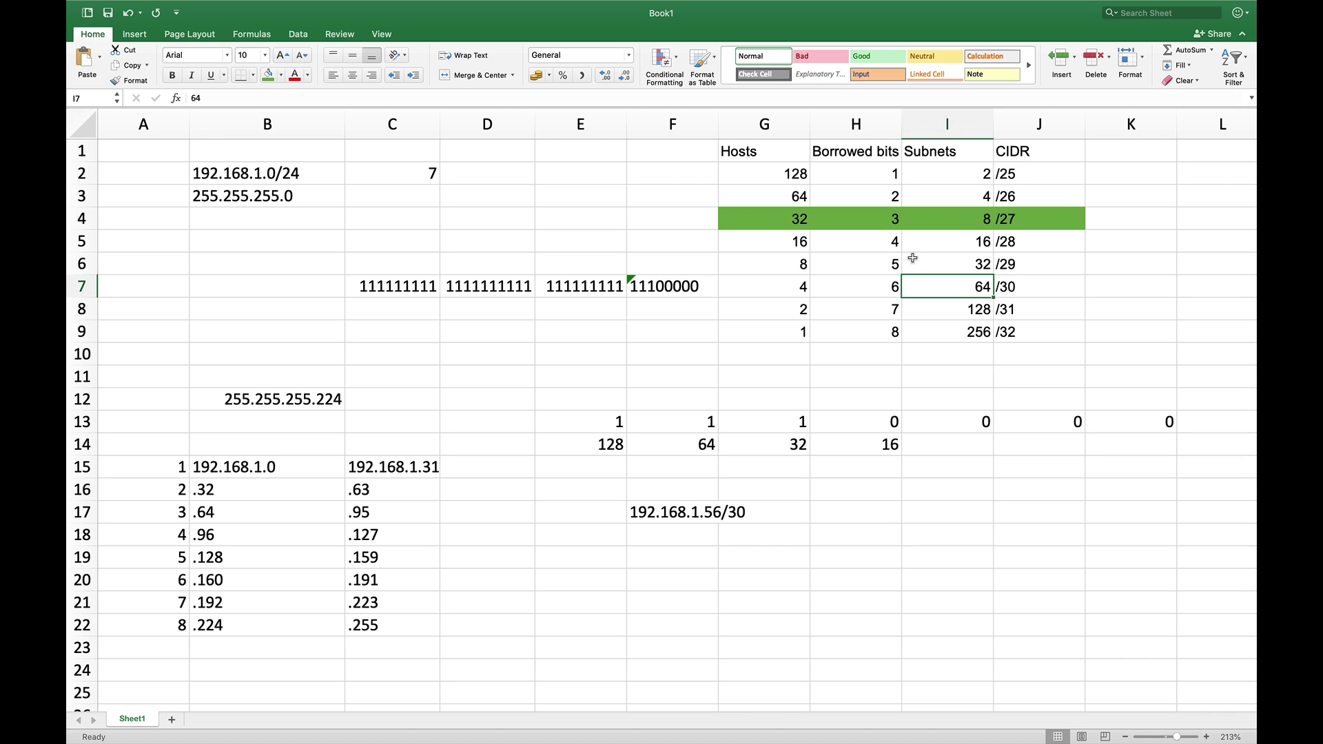
pyautogui.click(800, 288)
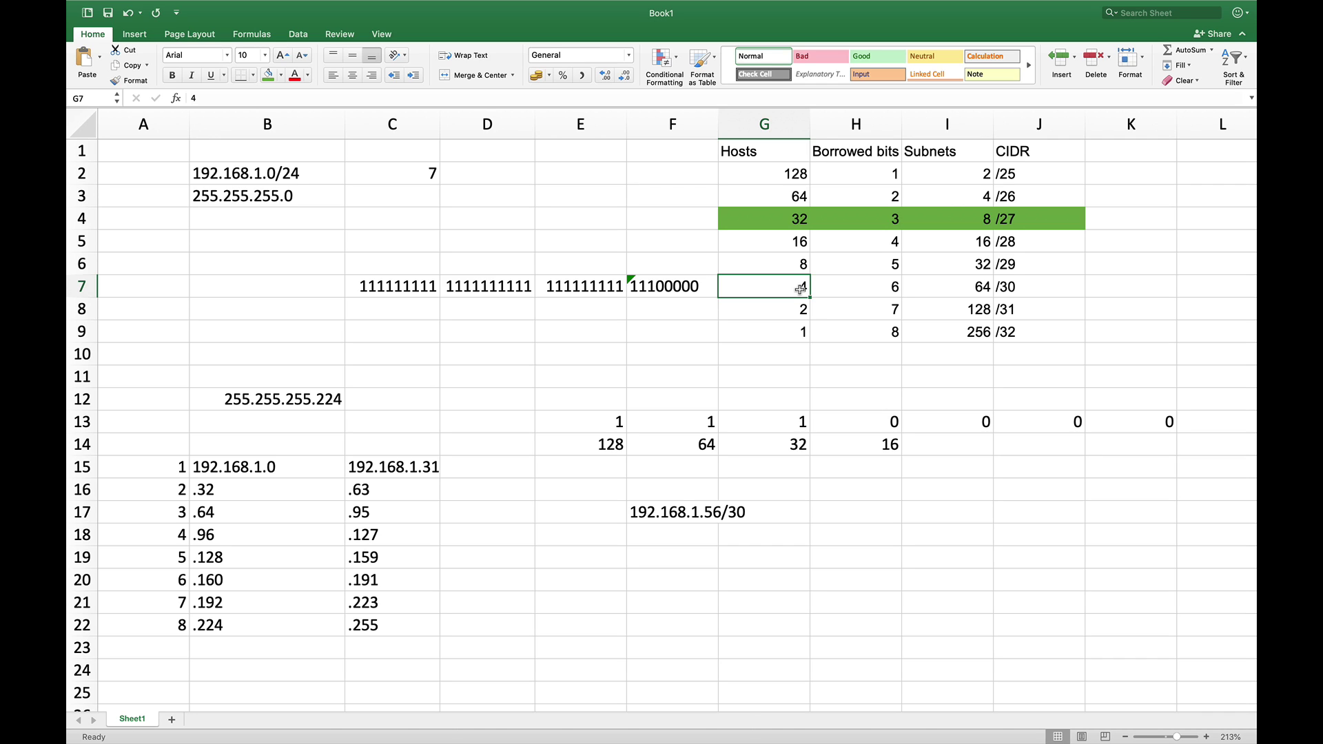
pyautogui.click(674, 536)
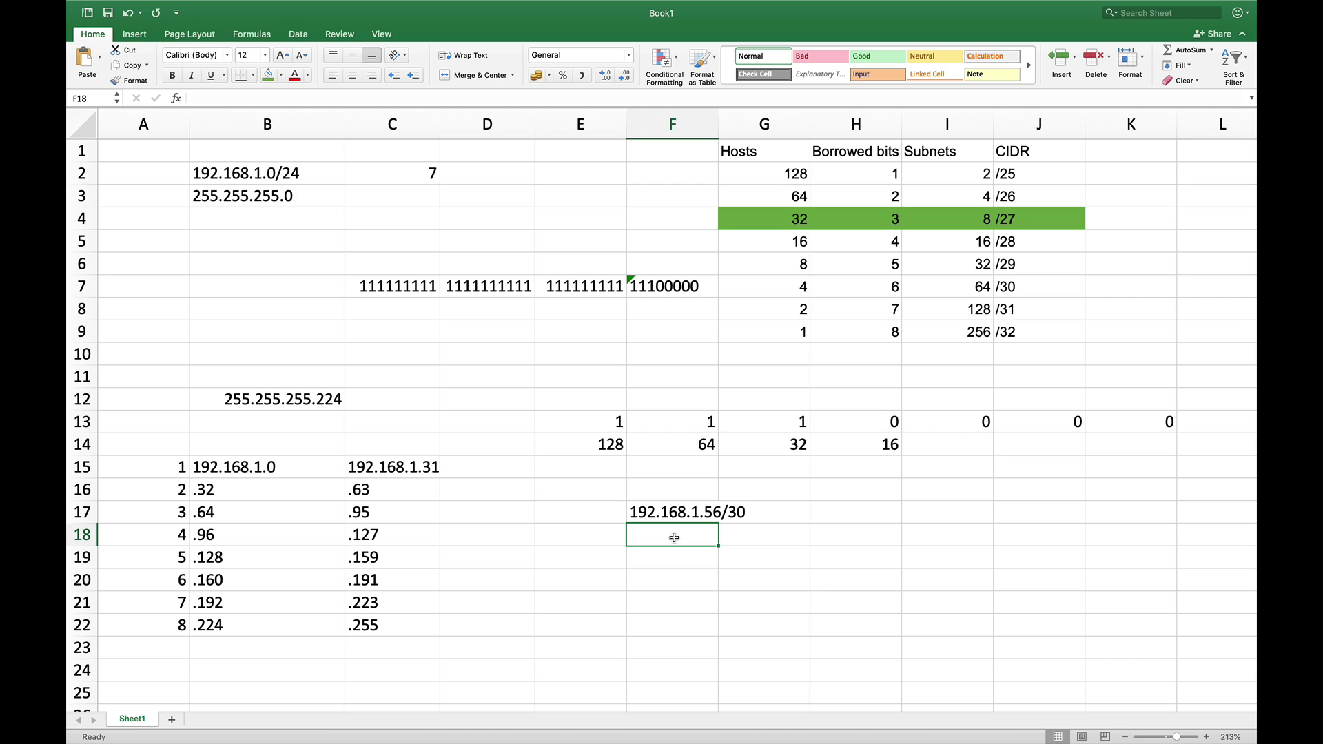